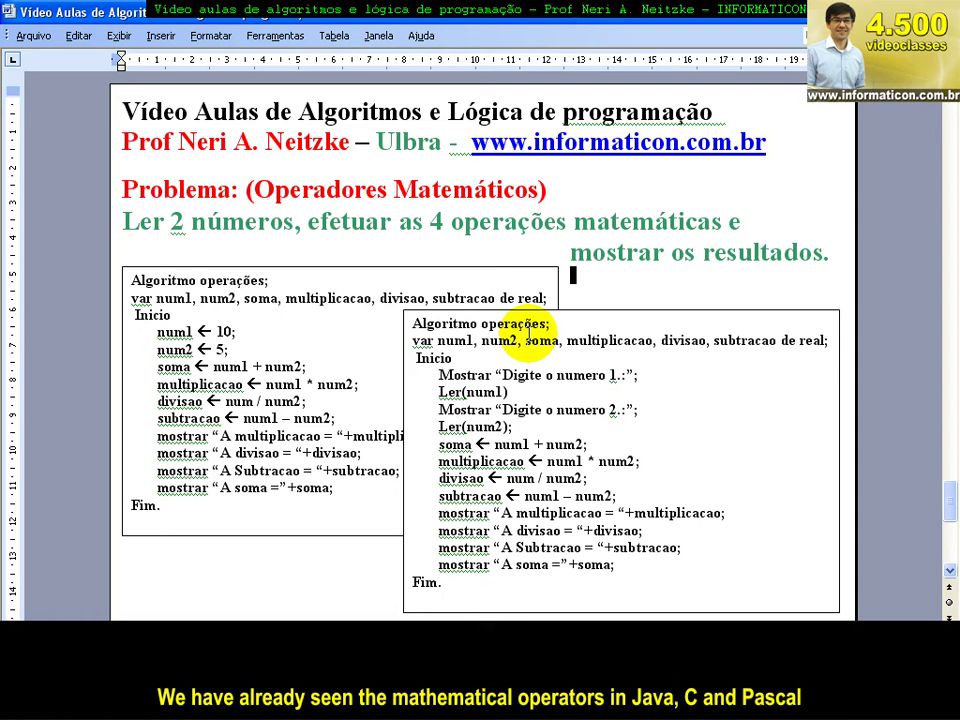
# Compare the Gel Java, Dev-C++ and Dev-Pascal versions of the program, then return to Word.
pyautogui.hotkey('alt', 'Tab')
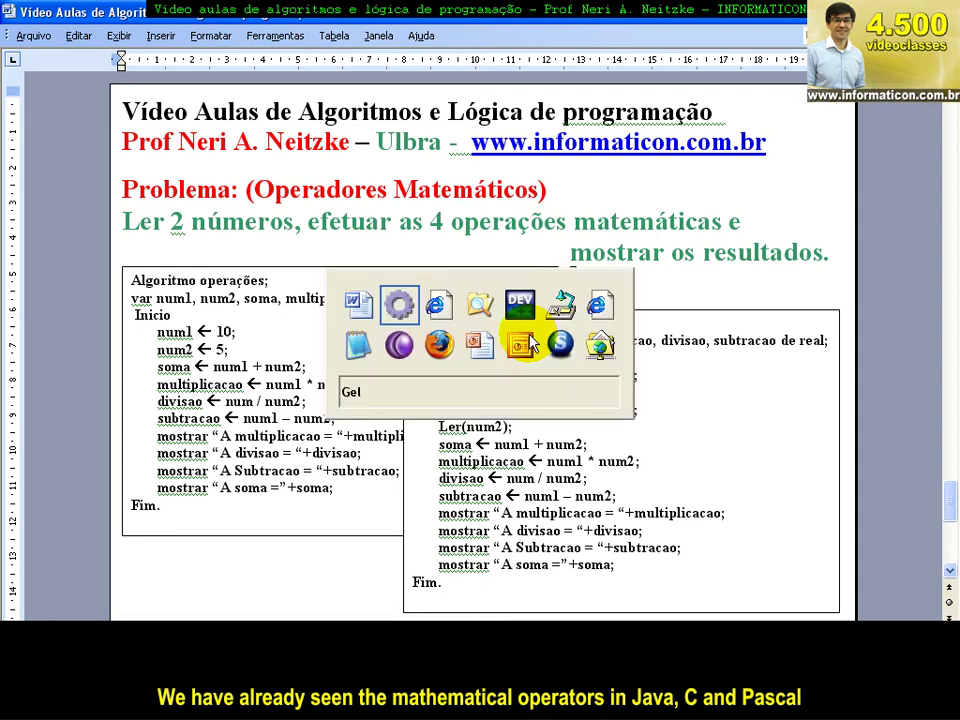
pyautogui.hotkey('alt', 'Tab')
pyautogui.press('Tab')
pyautogui.press('Tab')
pyautogui.press('Tab')
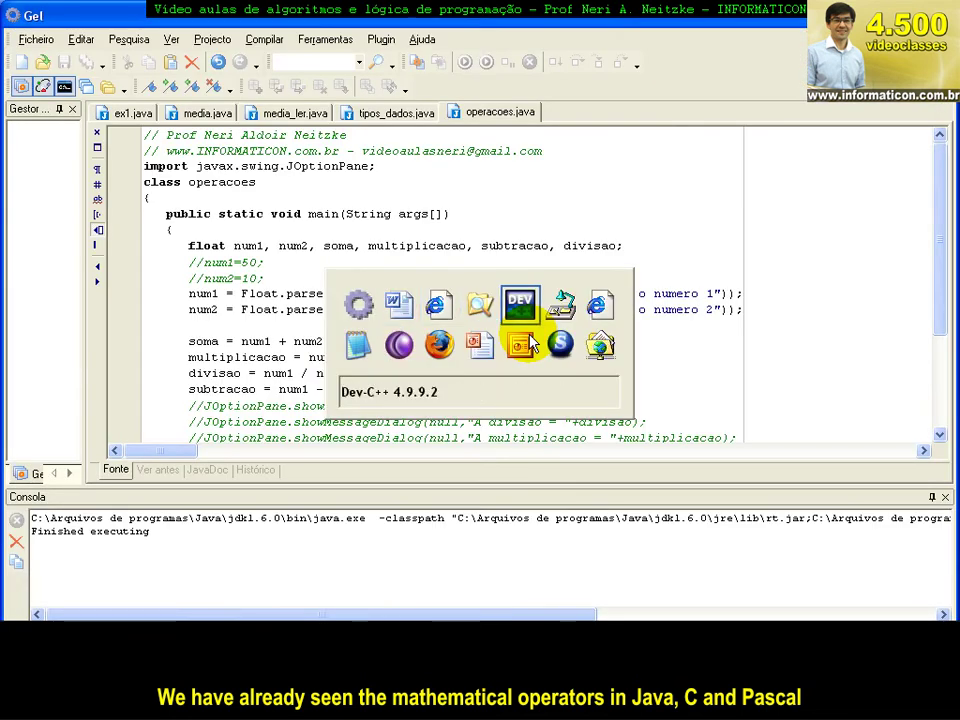
pyautogui.hotkey('alt', 'Tab')
pyautogui.press('Tab')
pyautogui.press('Tab')
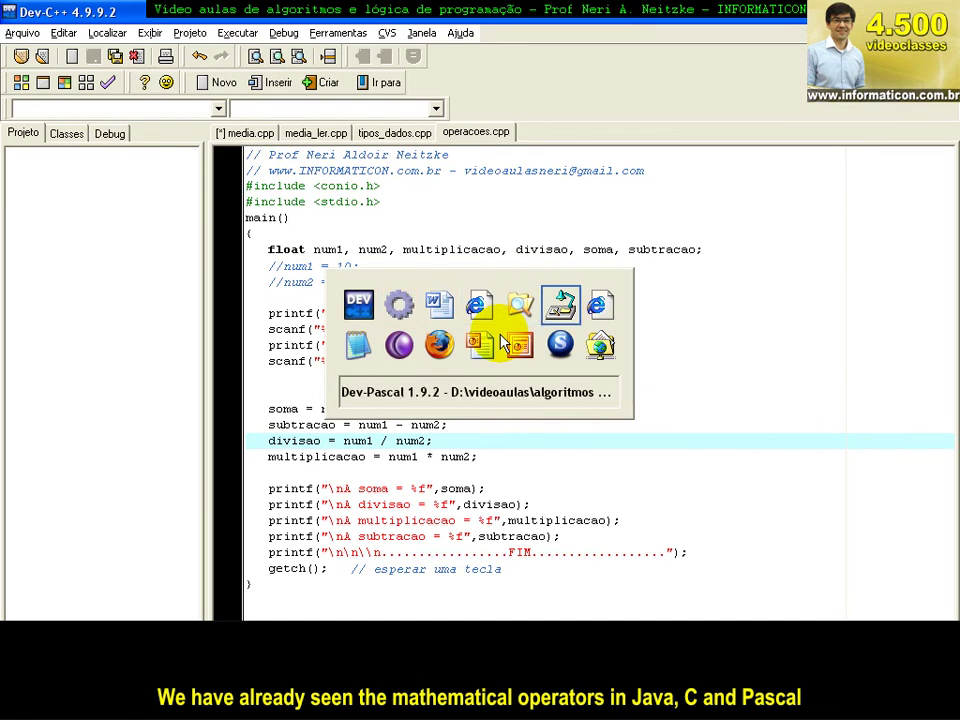
pyautogui.scroll(-5, 452, 333)
pyautogui.scroll(4, 452, 333)
pyautogui.scroll(2, 452, 333)
pyautogui.scroll(-1, 452, 333)
pyautogui.scroll(-1, 452, 333)
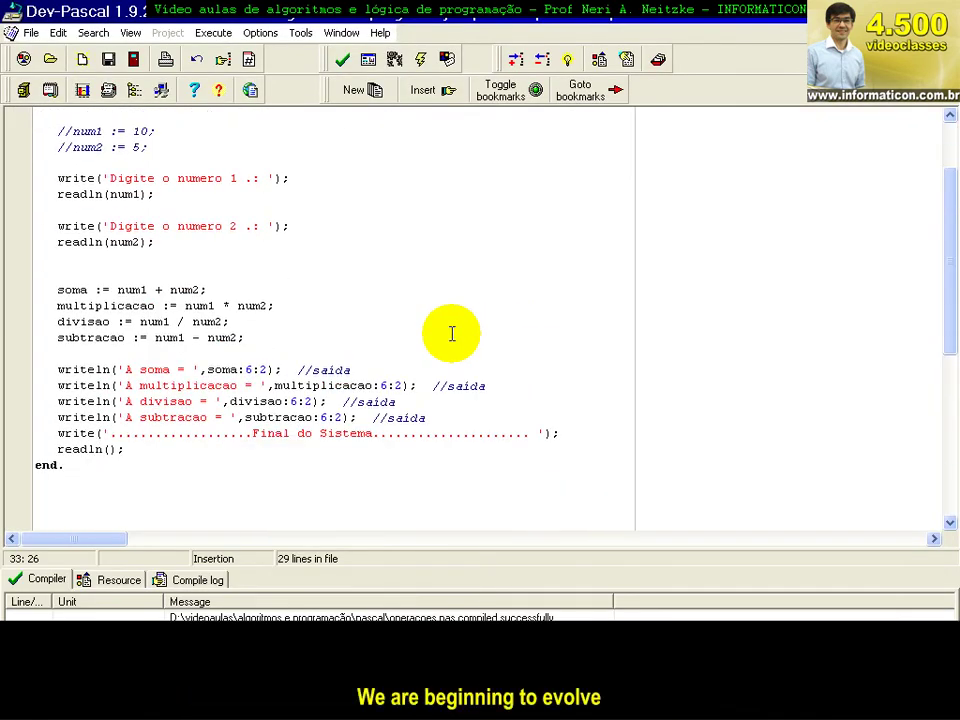
pyautogui.hotkey('alt', 'Tab')
pyautogui.press('Tab')
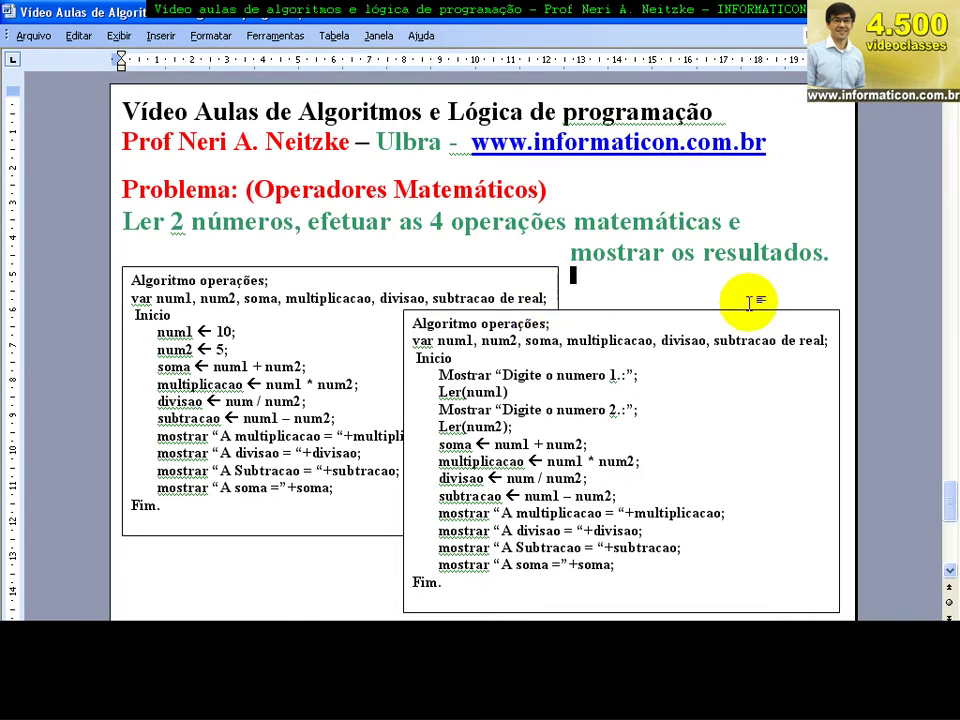
# Scroll to the Operadores Matemáticos page and locate the two algorithm boxes.
pyautogui.scroll(5, 765, 336)
pyautogui.scroll(5, 765, 340)
pyautogui.scroll(5, 765, 342)
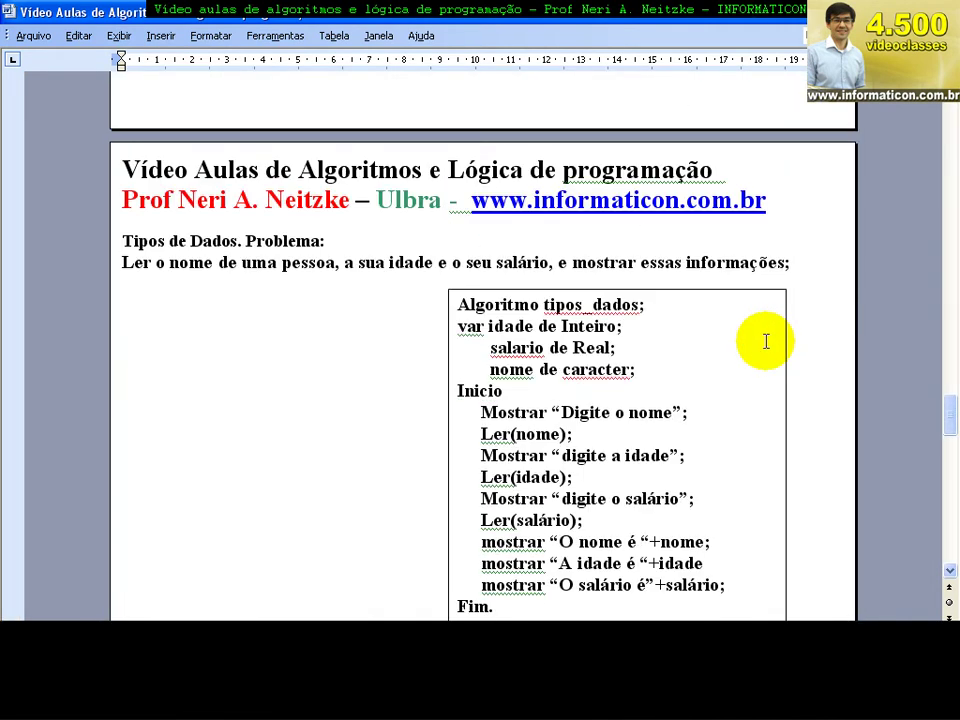
pyautogui.scroll(10, 765, 342)
pyautogui.scroll(6, 765, 342)
pyautogui.scroll(-6, 765, 342)
pyautogui.scroll(-8, 765, 340)
pyautogui.scroll(-9, 765, 340)
pyautogui.scroll(-10, 767, 339)
pyautogui.scroll(-2, 766, 340)
pyautogui.scroll(-2, 766, 341)
pyautogui.scroll(4, 765, 342)
pyautogui.moveTo(122, 113); pyautogui.dragTo(629, 548)
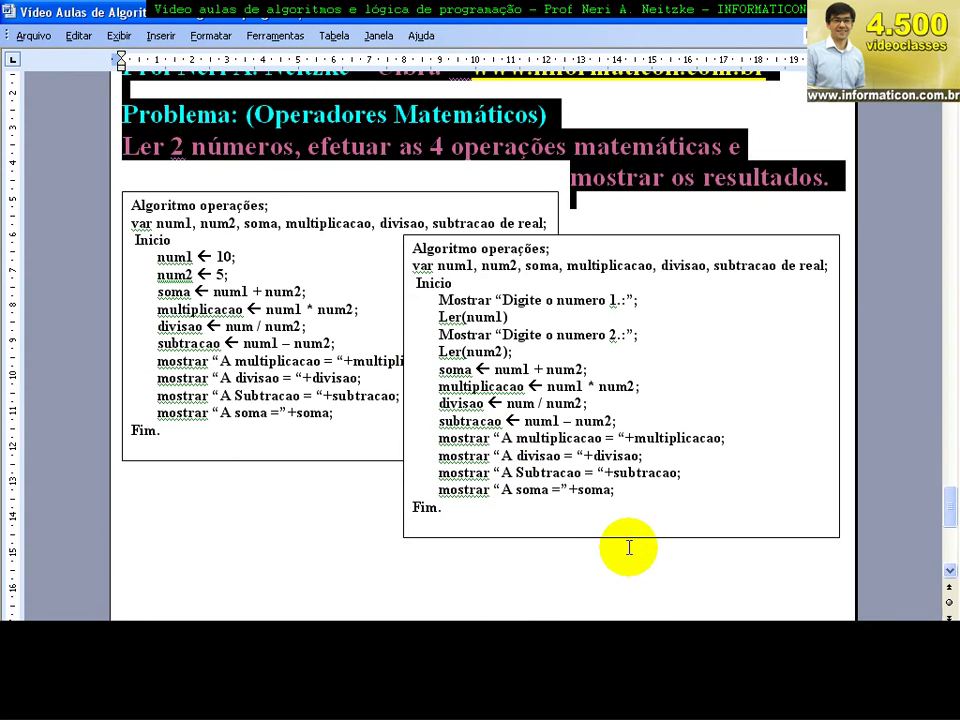
pyautogui.scroll(-6, 629, 548)
pyautogui.scroll(-2, 629, 548)
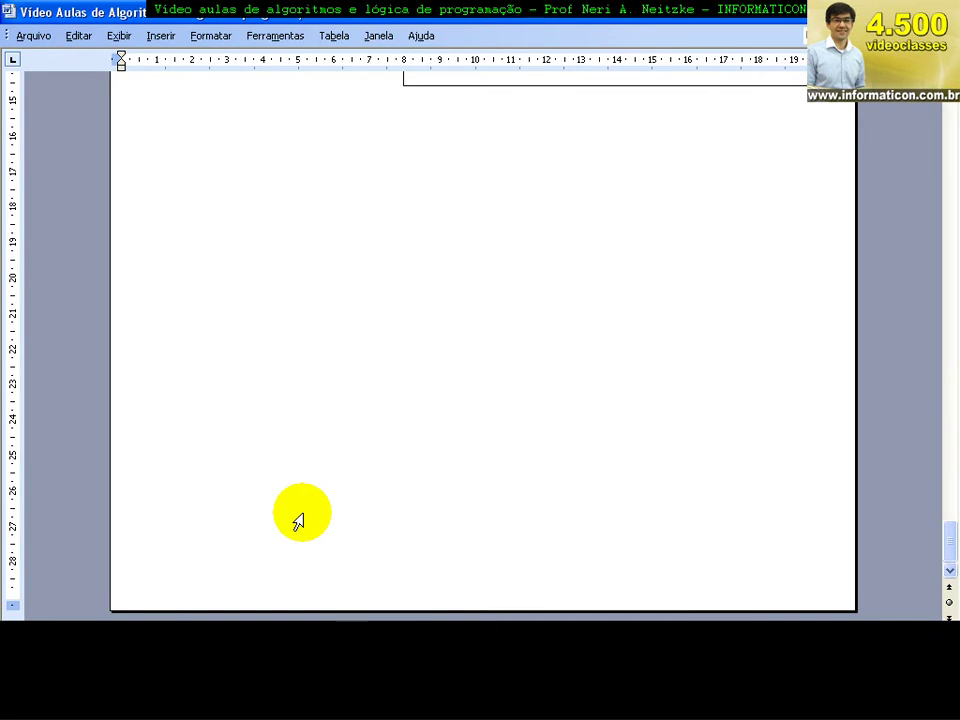
pyautogui.click(946, 538)
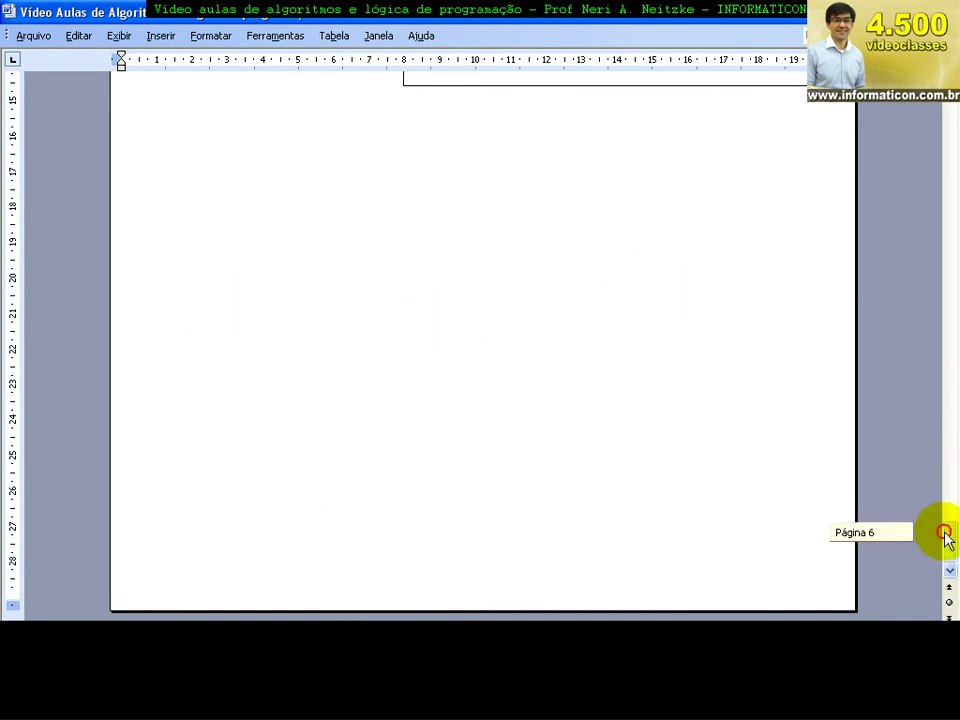
pyautogui.moveTo(946, 538); pyautogui.dragTo(949, 521)
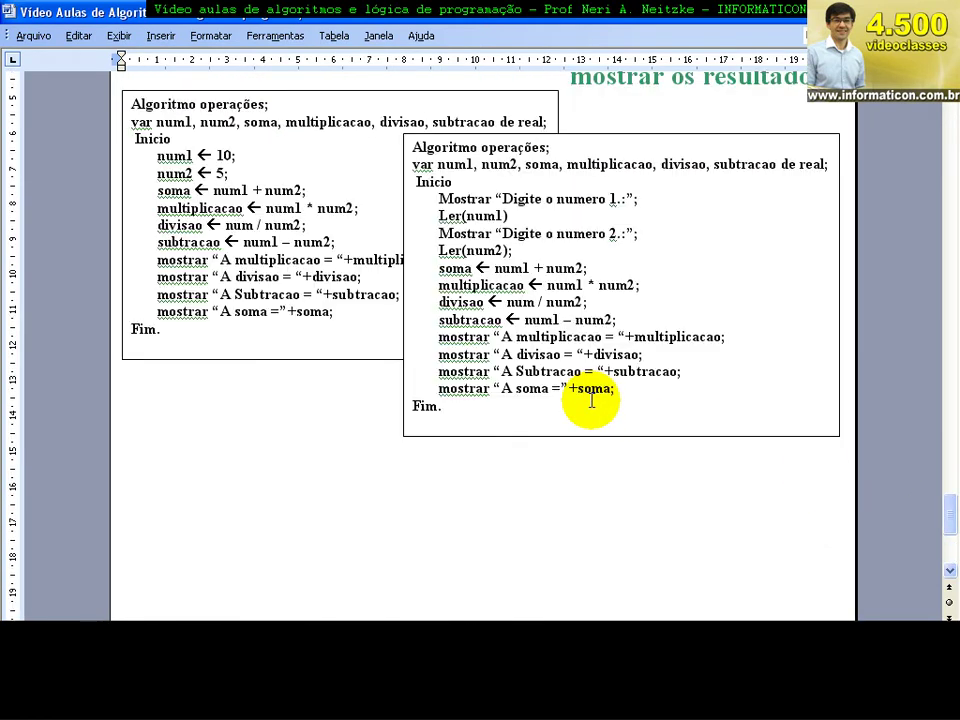
pyautogui.scroll(10, 591, 400)
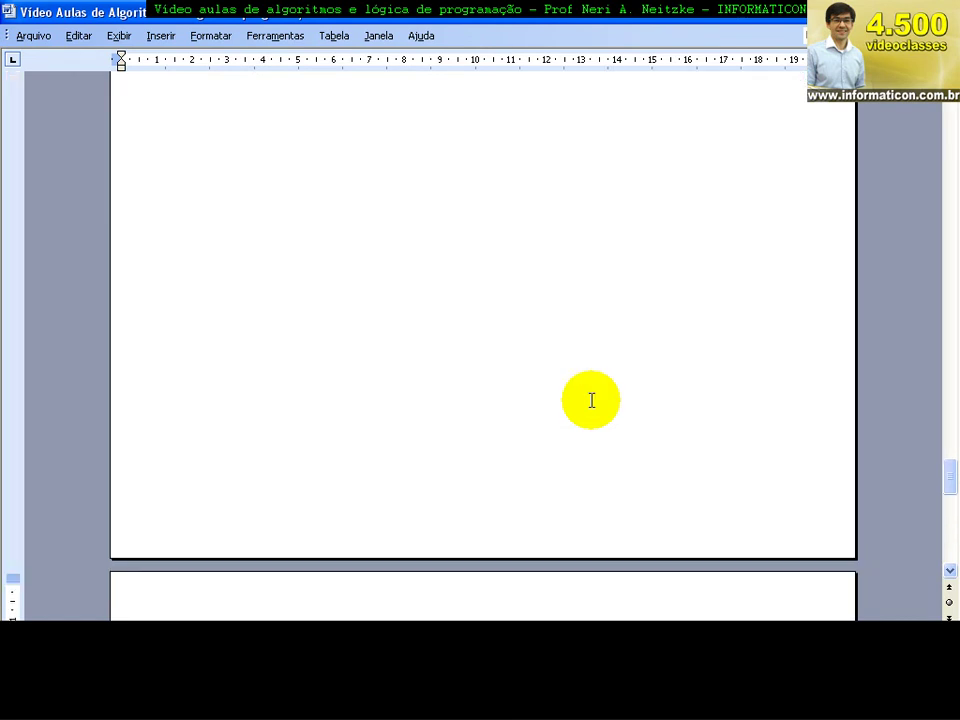
pyautogui.scroll(-4, 591, 400)
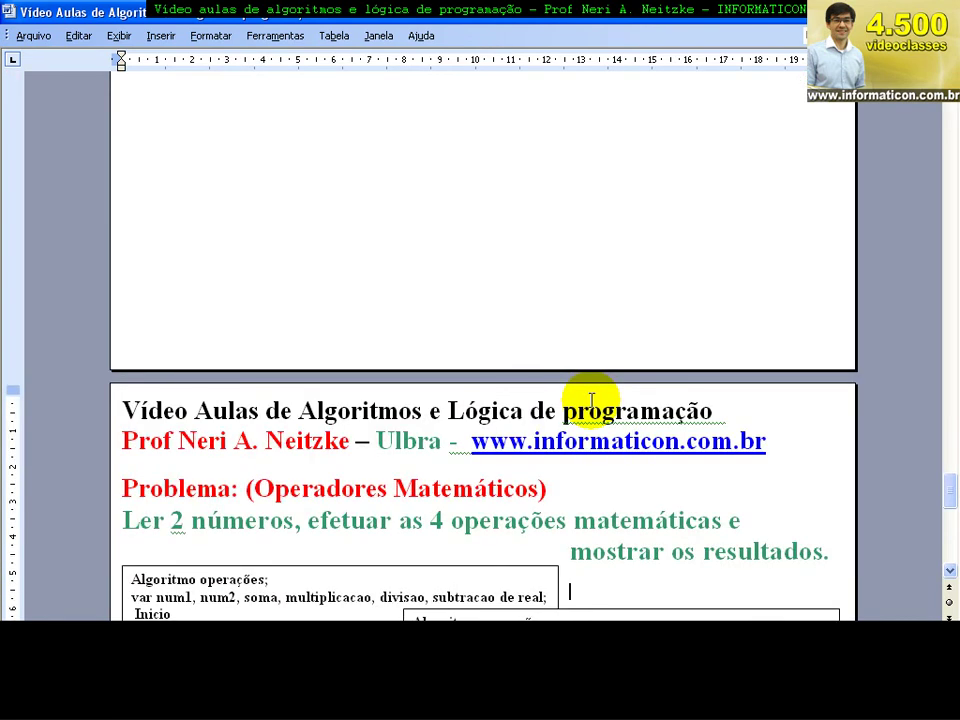
pyautogui.scroll(-4, 600, 390)
pyautogui.scroll(-3, 628, 366)
# Delete the right-hand algorithm box that reads two numbers.
pyautogui.click(591, 292)
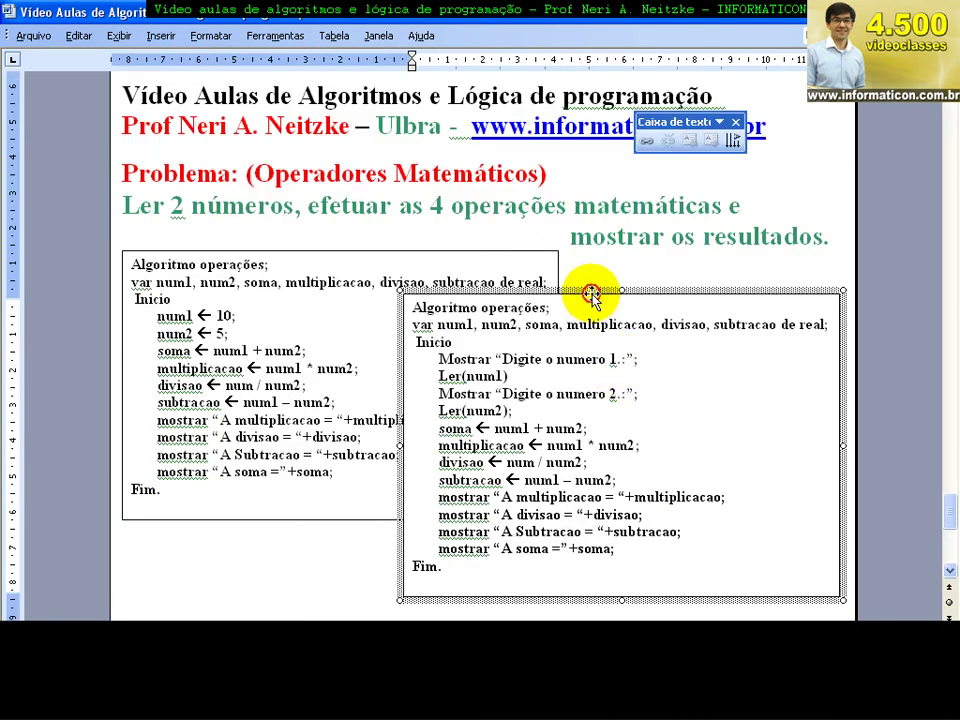
pyautogui.press('Delete')
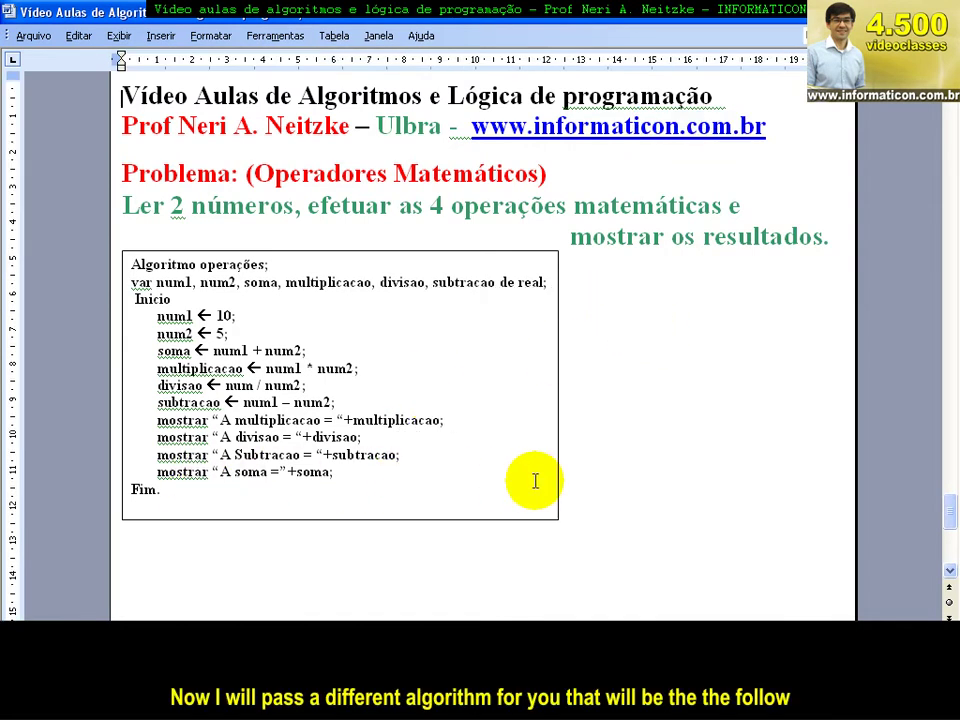
pyautogui.click(953, 508)
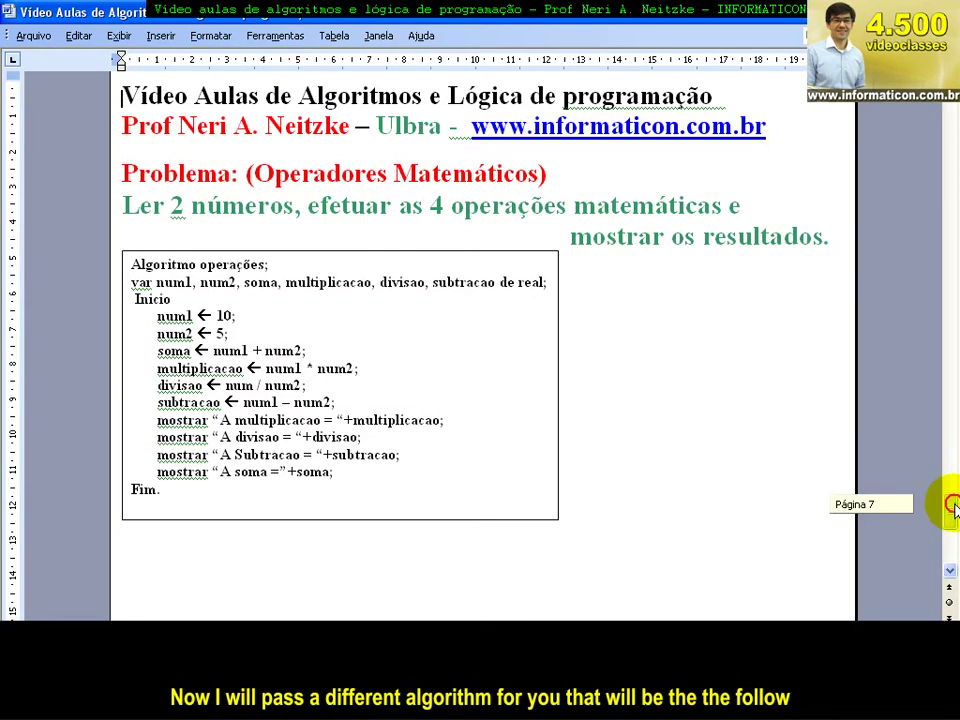
pyautogui.moveTo(953, 508); pyautogui.dragTo(943, 489)
# Bring the Moodle course page in the browser to the front.
pyautogui.hotkey('alt', 'Tab')
pyautogui.hotkey('alt', 'shift', 'Tab')
pyautogui.hotkey('alt', 'shift', 'Tab')
pyautogui.hotkey('alt', 'shift', 'Tab')
pyautogui.hotkey('alt', 'shift', 'Tab')
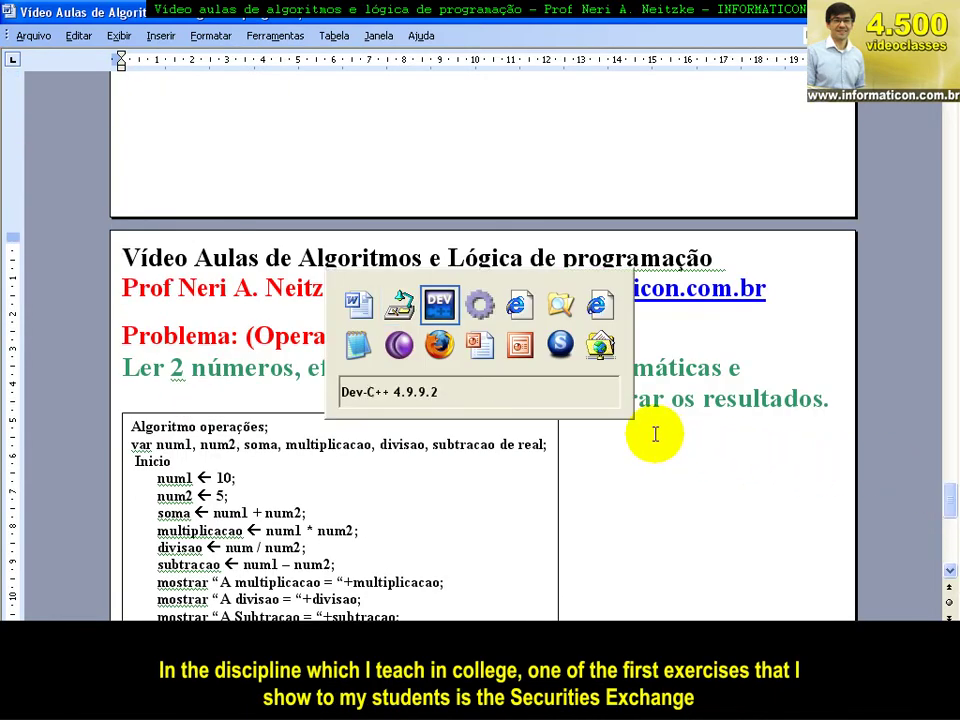
pyautogui.hotkey('alt', 'Tab')
pyautogui.hotkey('alt', 'Tab')
# Reload Moodle, open 'Exercício Troca de Valores' and select its statement about swapping A and B.
pyautogui.scroll(-3, 600, 372)
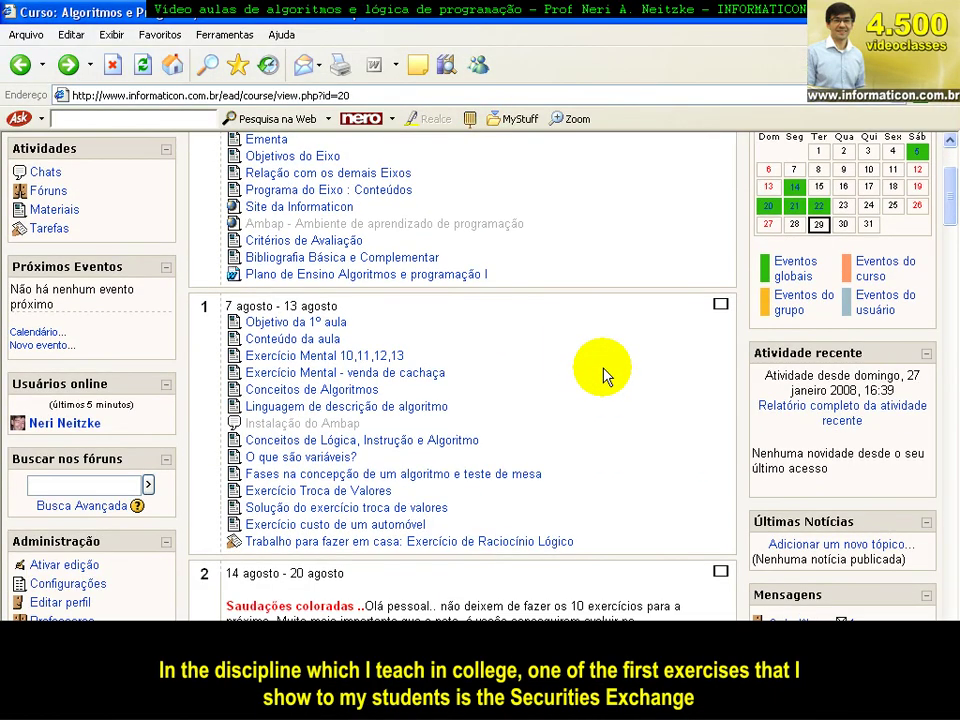
pyautogui.scroll(-2, 603, 375)
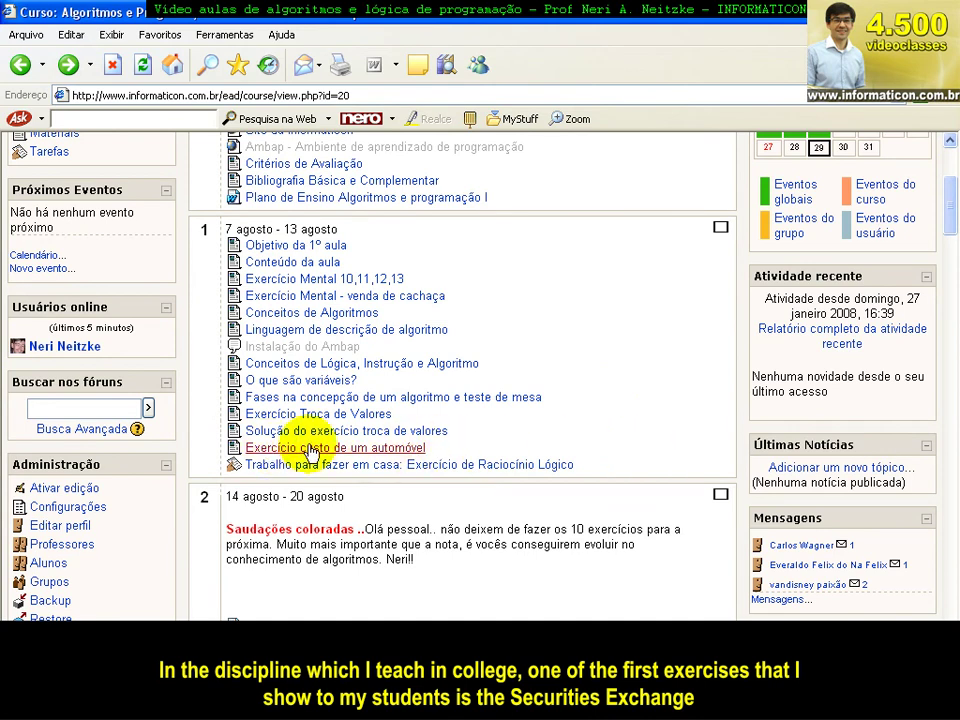
pyautogui.press('F5')
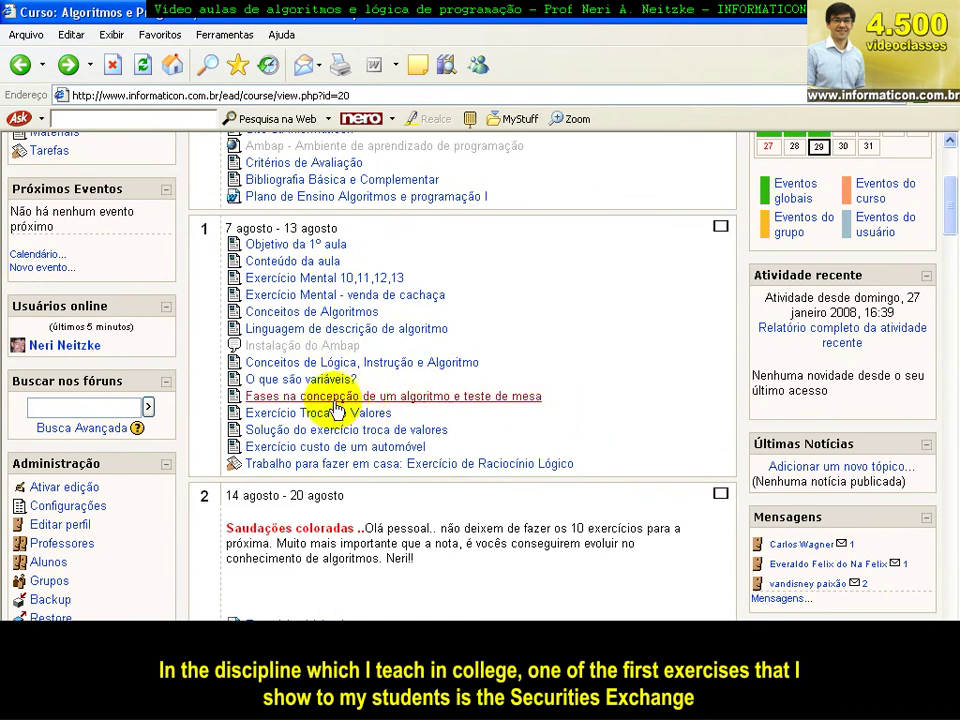
pyautogui.click(338, 416)
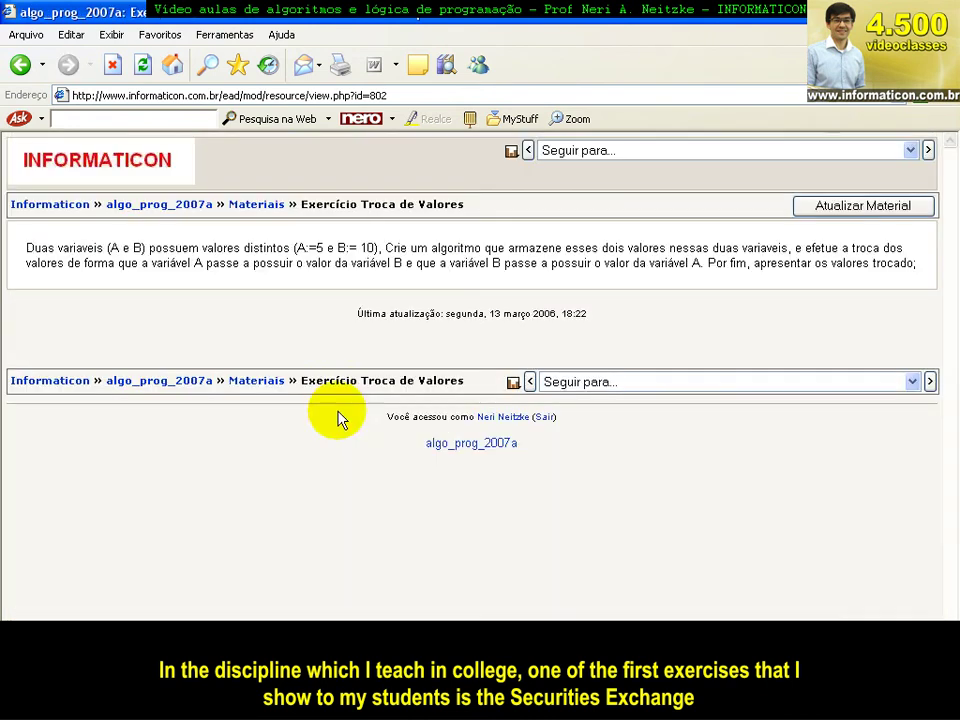
pyautogui.moveTo(922, 266); pyautogui.dragTo(22, 265)
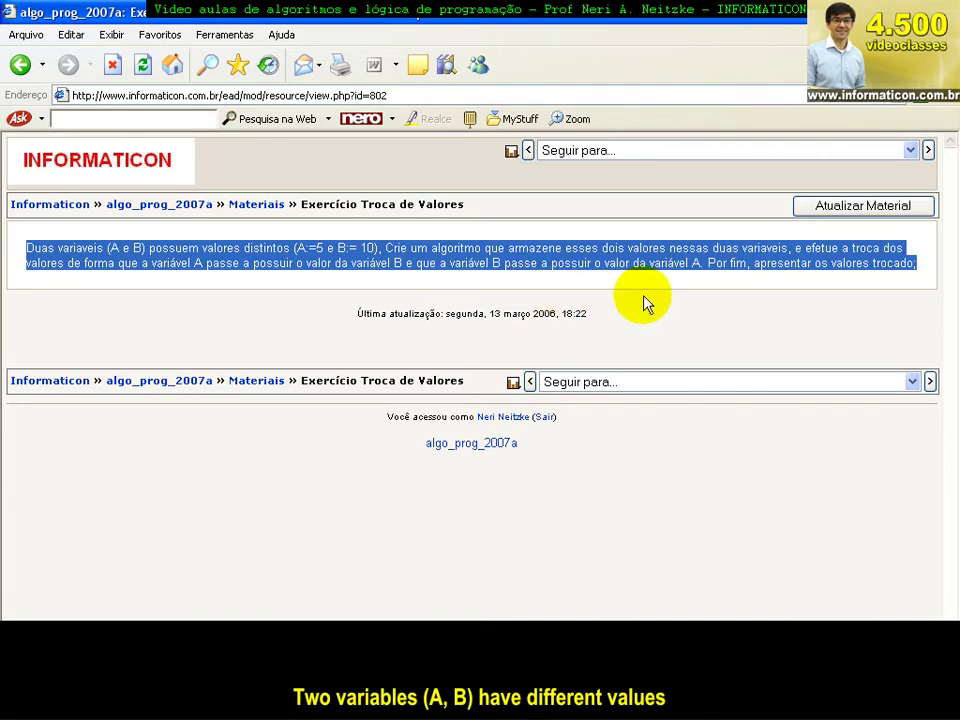
pyautogui.hotkey('alt', 'Tab')
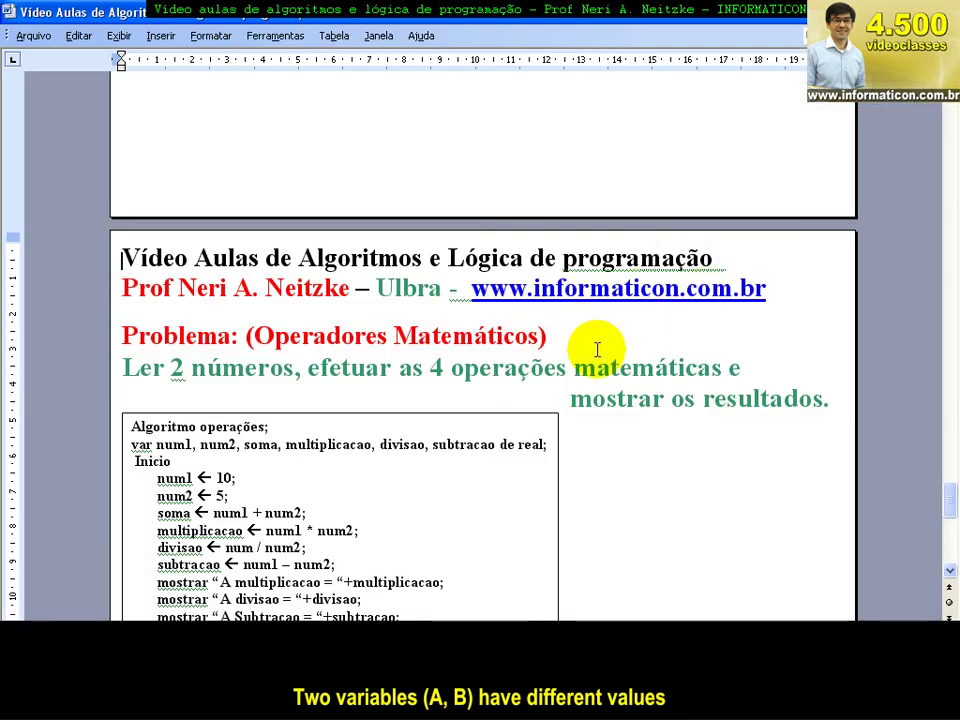
# Remove '(Operadores Matemáticos)' from the problem heading.
pyautogui.scroll(-2, 536, 404)
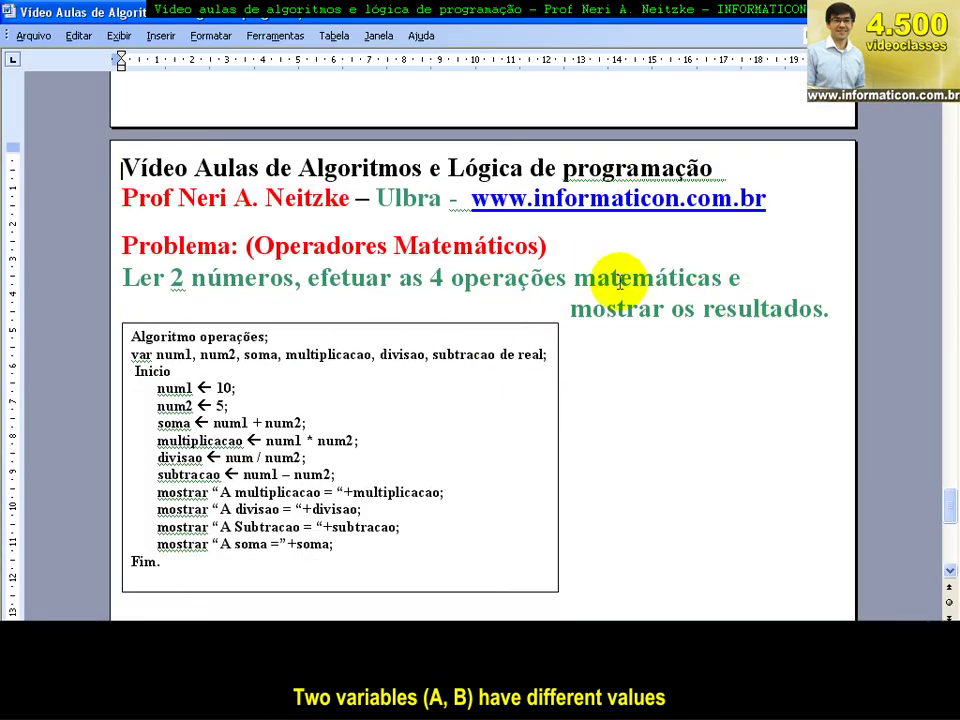
pyautogui.moveTo(581, 244); pyautogui.dragTo(250, 249)
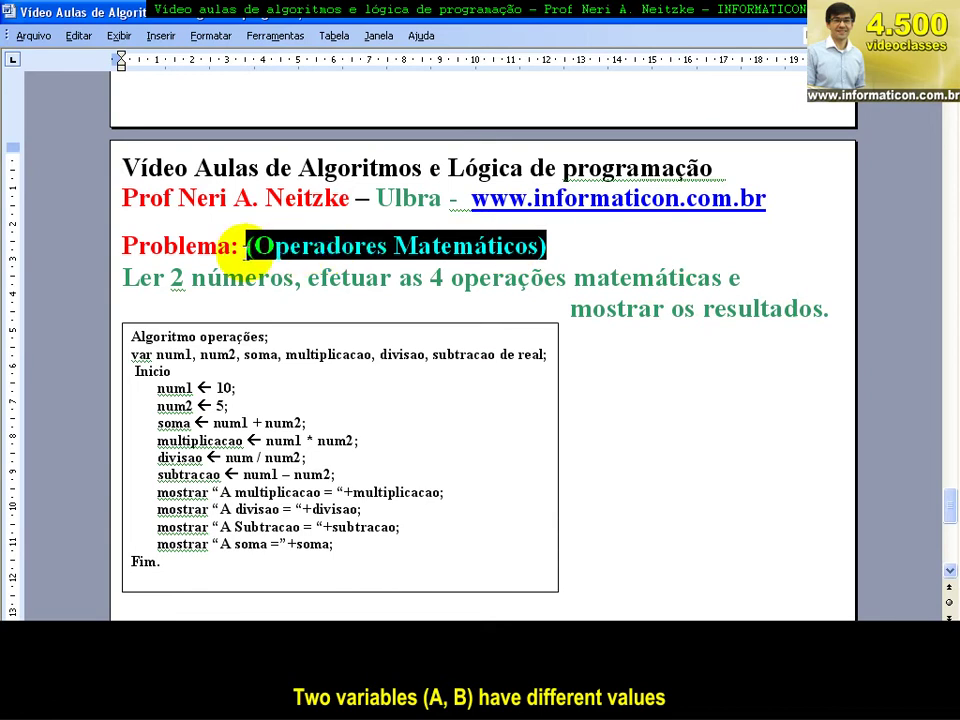
pyautogui.press('Delete')
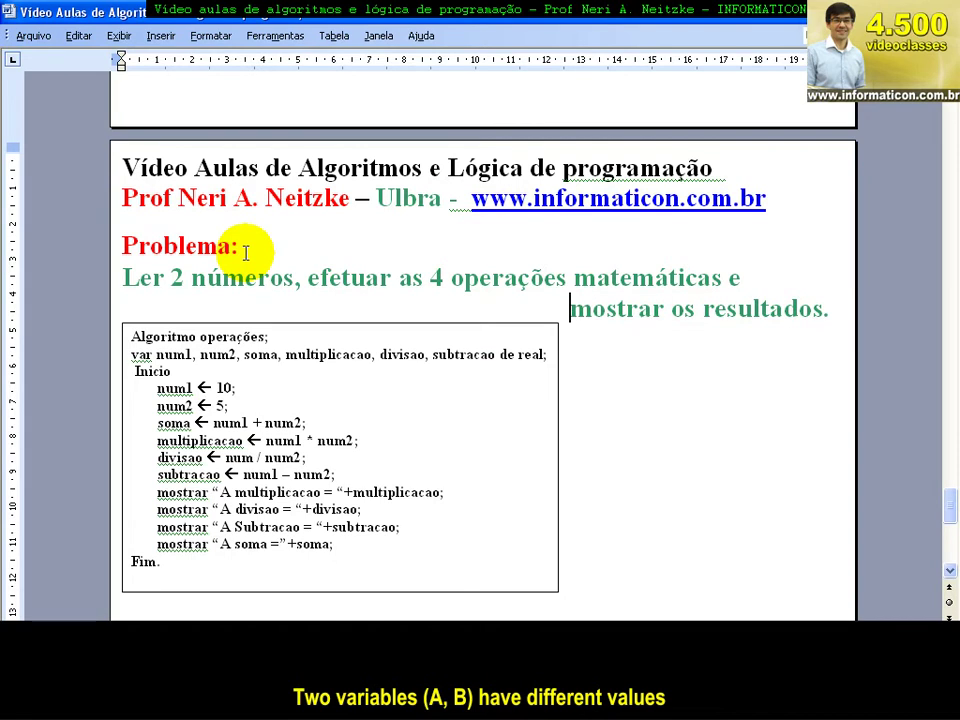
# Delete the old 'Ler 2 números…' statement, leaving 'Problema:' on its own line.
pyautogui.press('Down')
pyautogui.press('Down')
pyautogui.press('Home')
pyautogui.hotkey('shift', 'End')
pyautogui.hotkey('shift', 'Down')
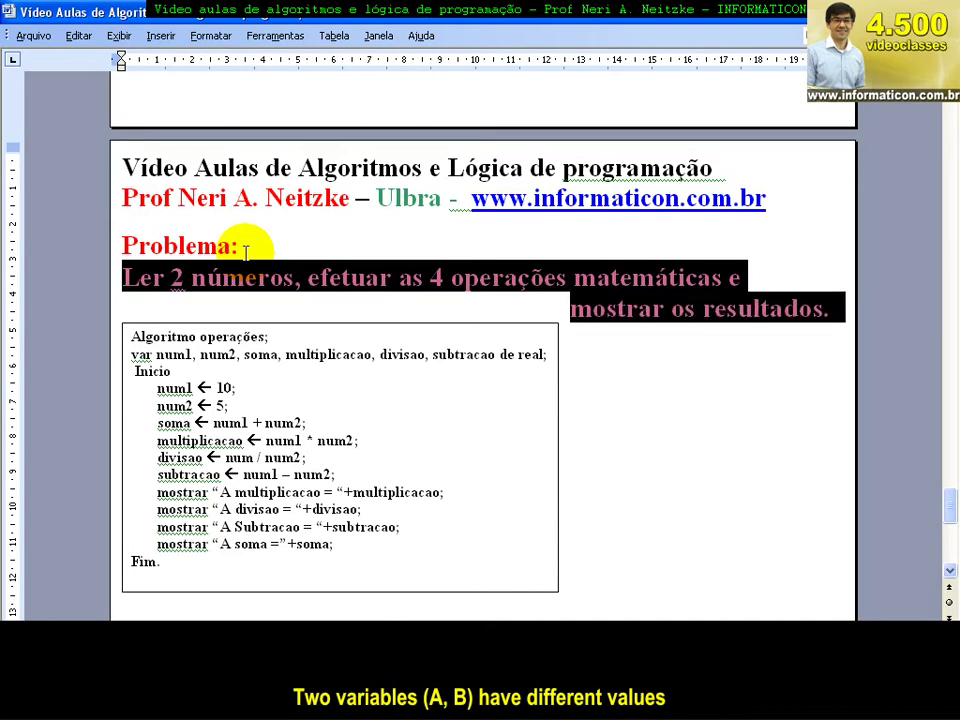
pyautogui.press('Delete')
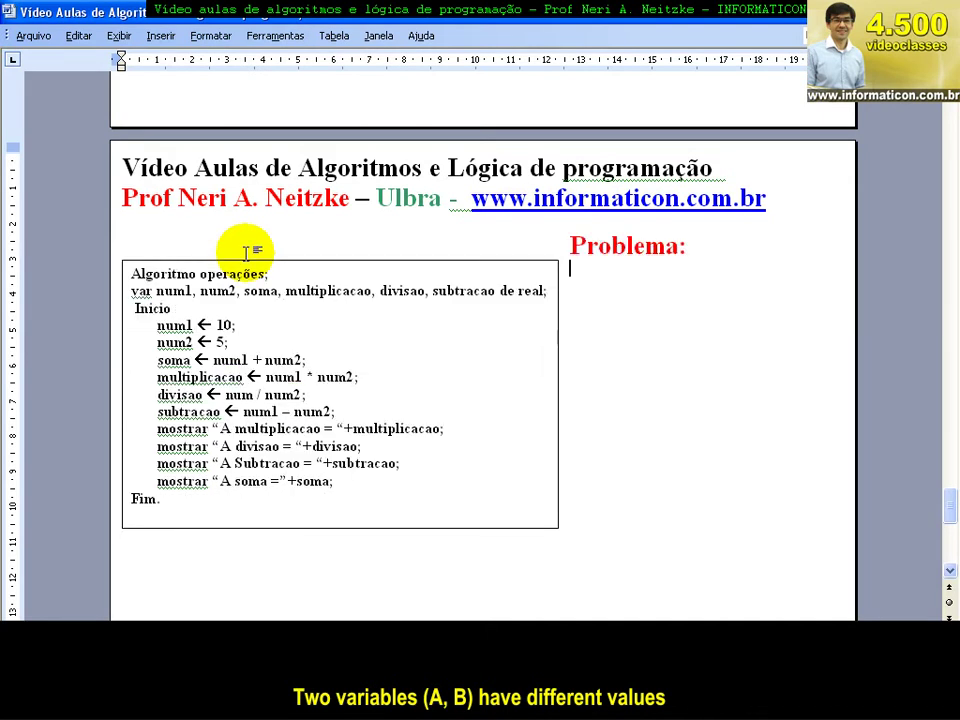
pyautogui.press('Return')
pyautogui.press('Return')
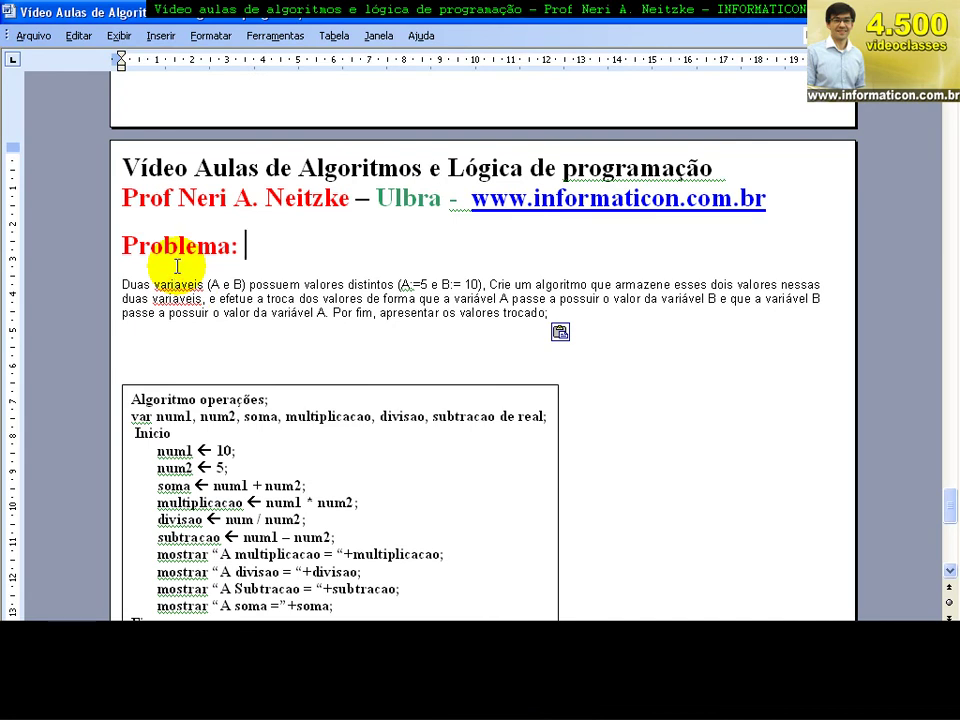
# Join the pasted swap statement onto 'Problema:' and enlarge its font two sizes.
pyautogui.press('Delete')
pyautogui.hotkey('shift', 'Down')
pyautogui.hotkey('shift', 'Down')
pyautogui.hotkey('shift', 'Down')
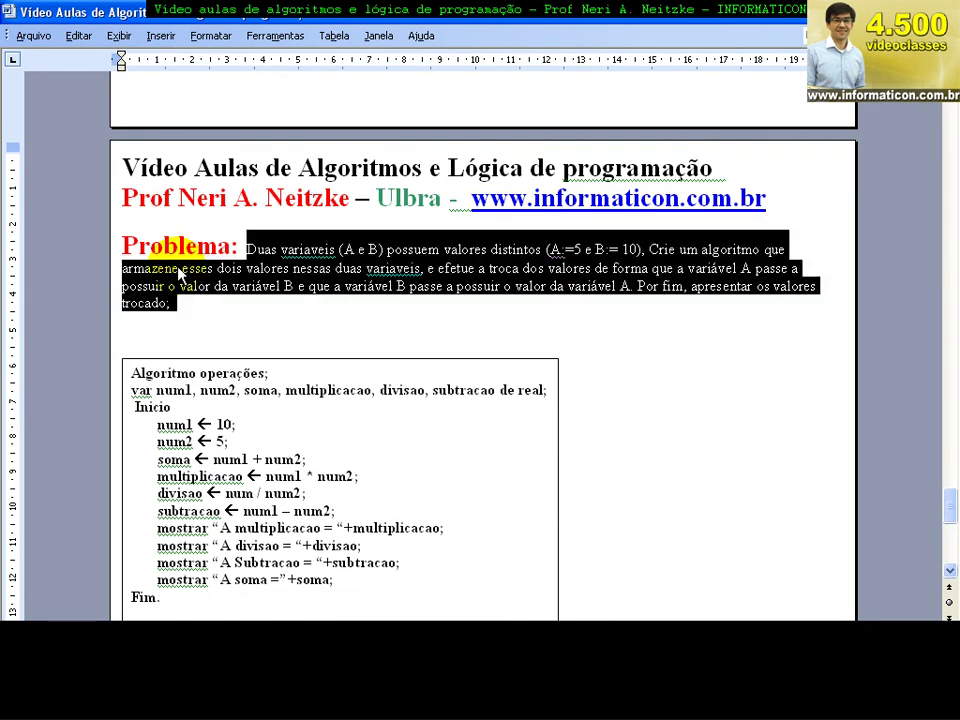
pyautogui.hotkey('ctrl', 'shift', '.')
pyautogui.hotkey('ctrl', 'shift', '.')
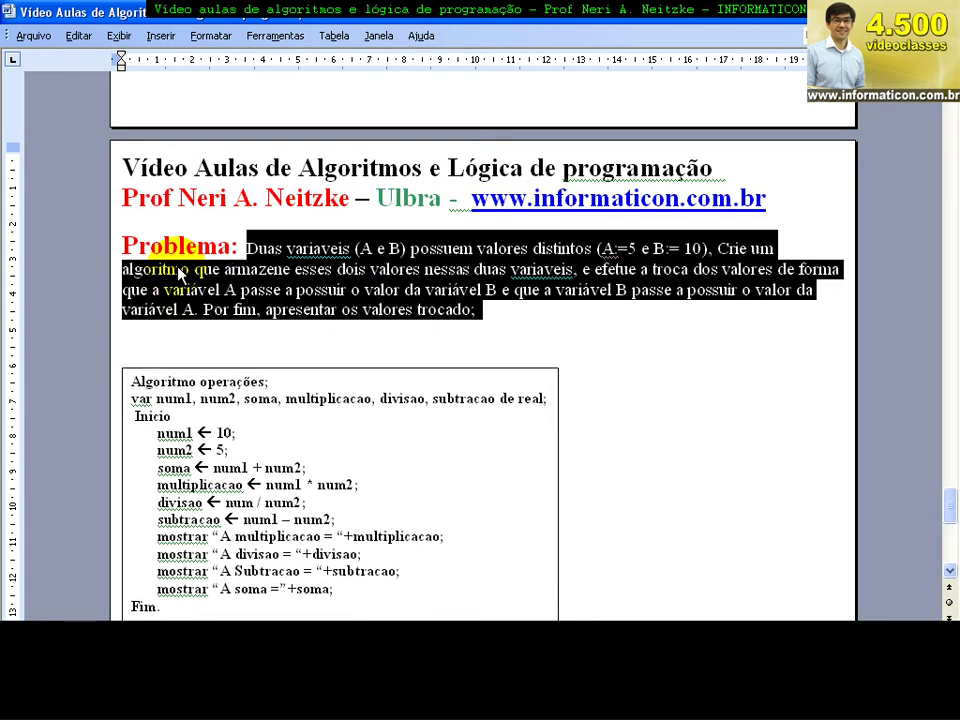
pyautogui.hotkey('ctrl', 'shift', '.')
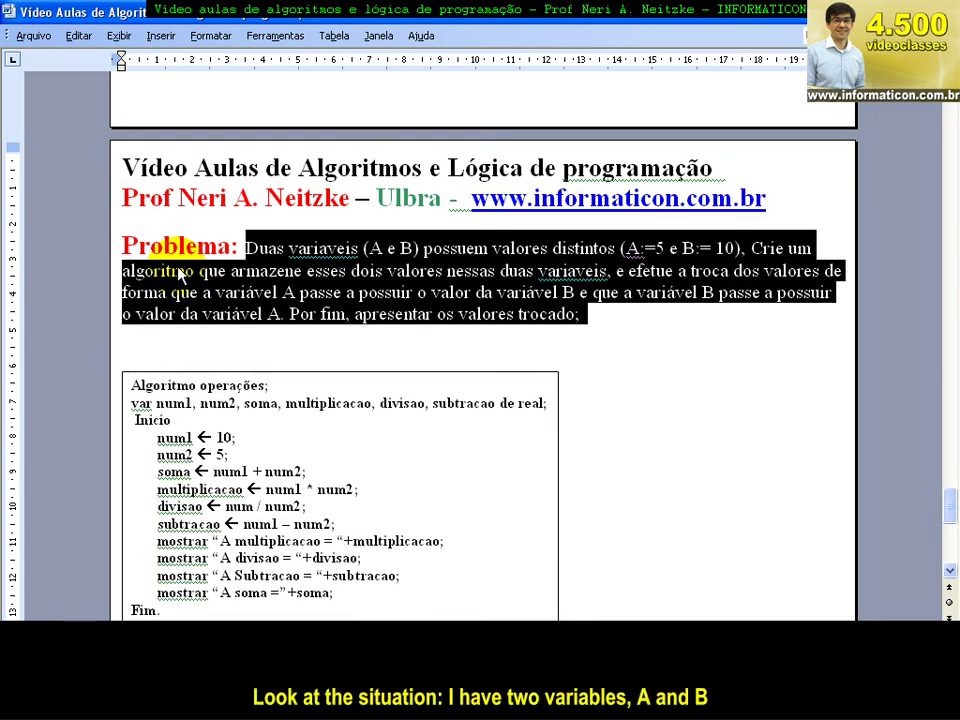
pyautogui.click(343, 432)
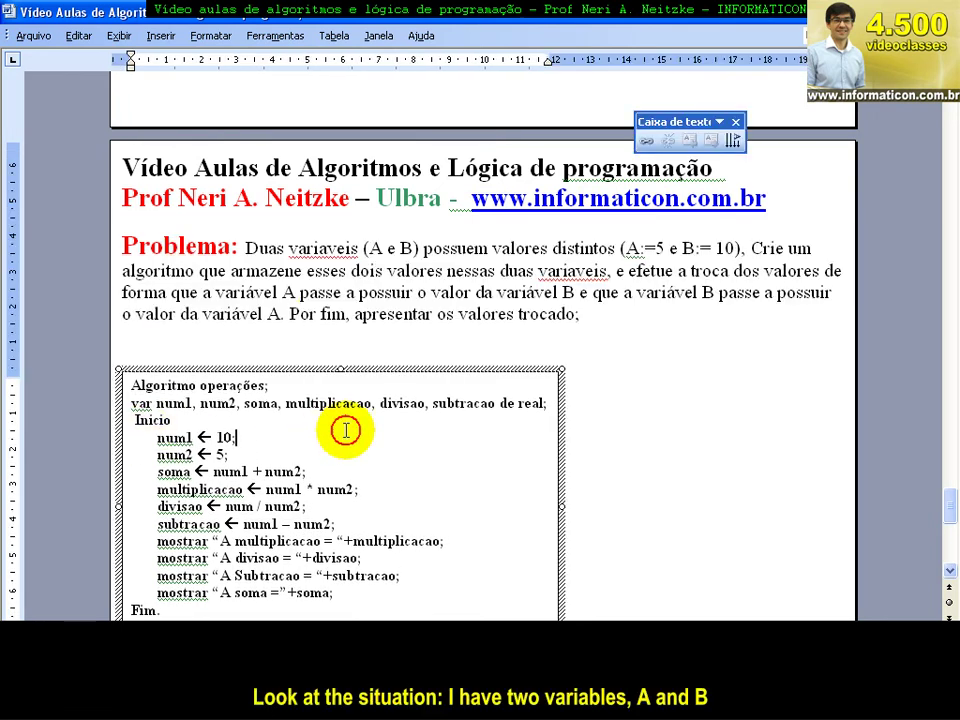
pyautogui.click(328, 245)
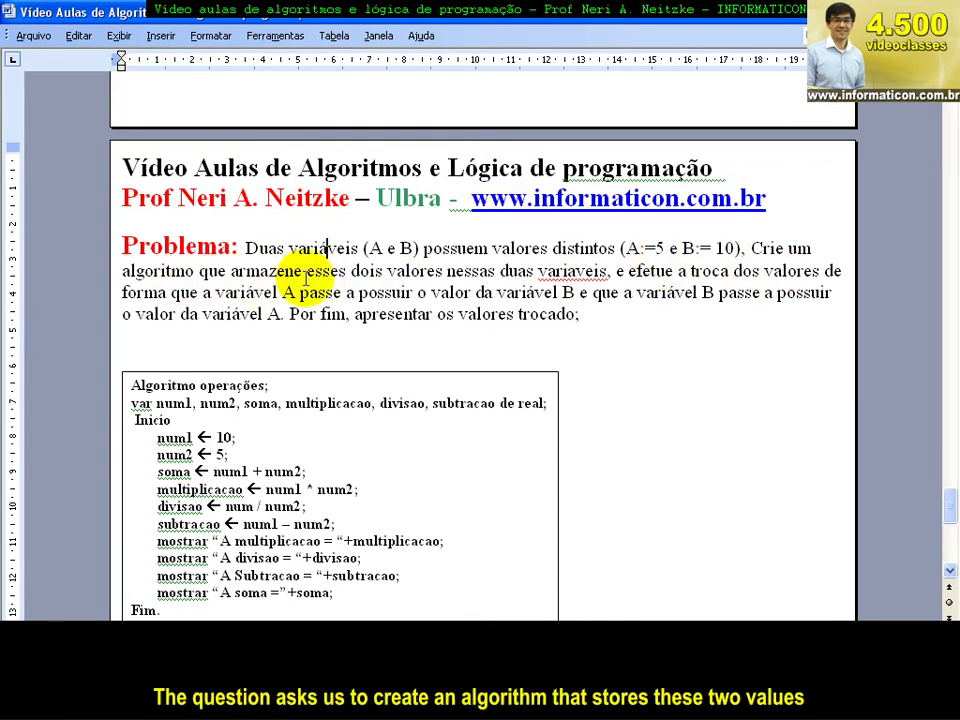
# Correct 'variaveis' to 'variáveis' in the problem text.
pyautogui.click(572, 274)
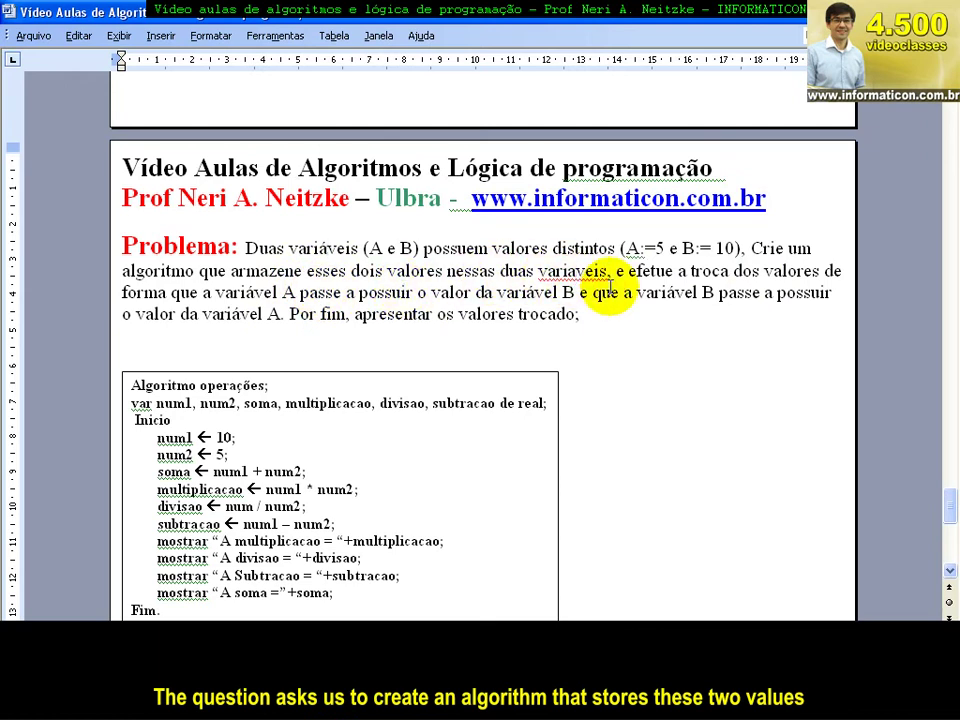
pyautogui.press('BackSpace')
pyautogui.write('á')
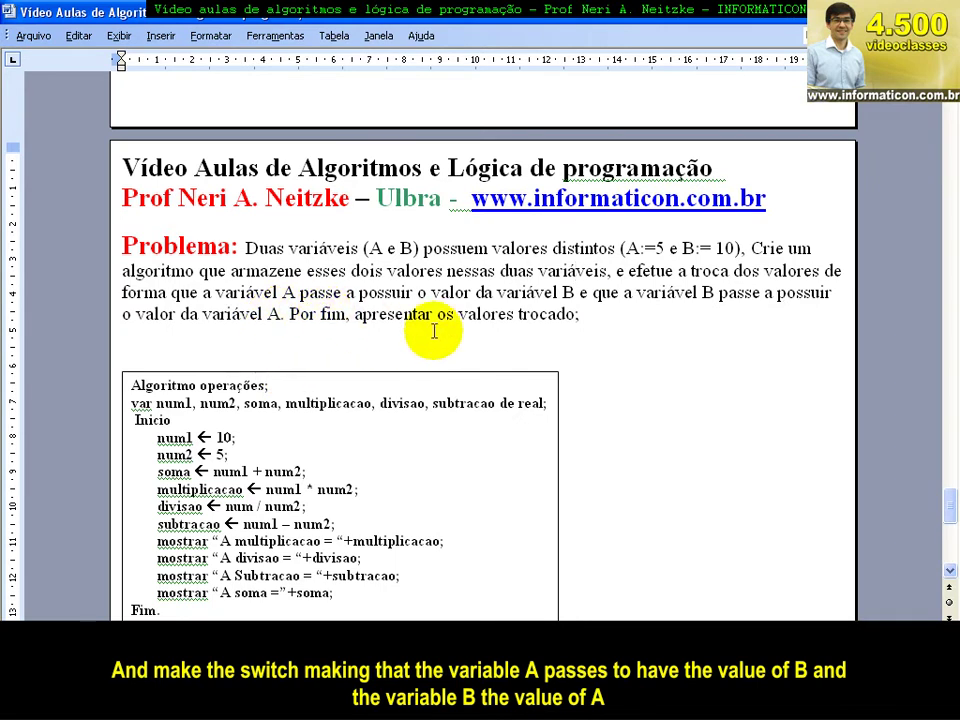
pyautogui.scroll(-2, 678, 360)
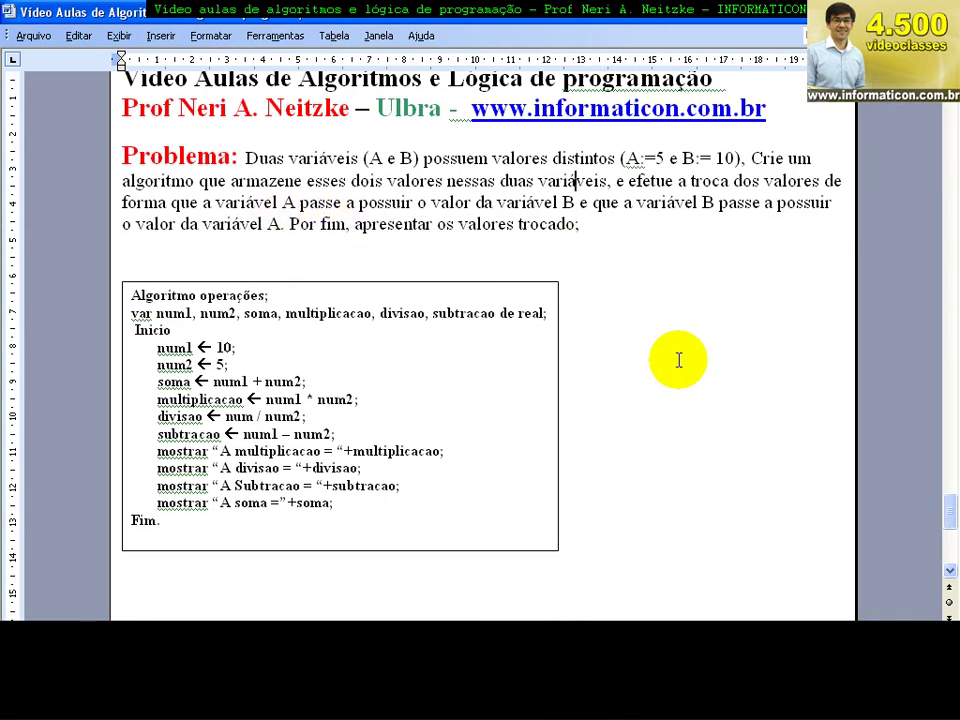
# Delete the old variable declaration and the num1 to +soma statements from the algorithm box.
pyautogui.moveTo(545, 313); pyautogui.dragTo(96, 313)
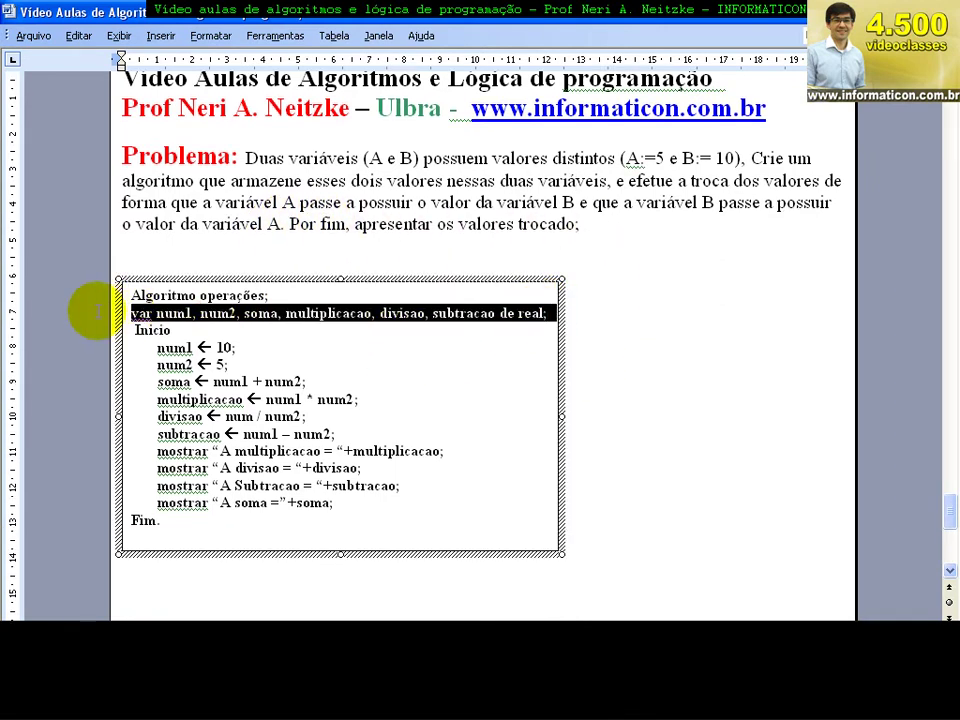
pyautogui.press('Delete')
pyautogui.click(328, 486)
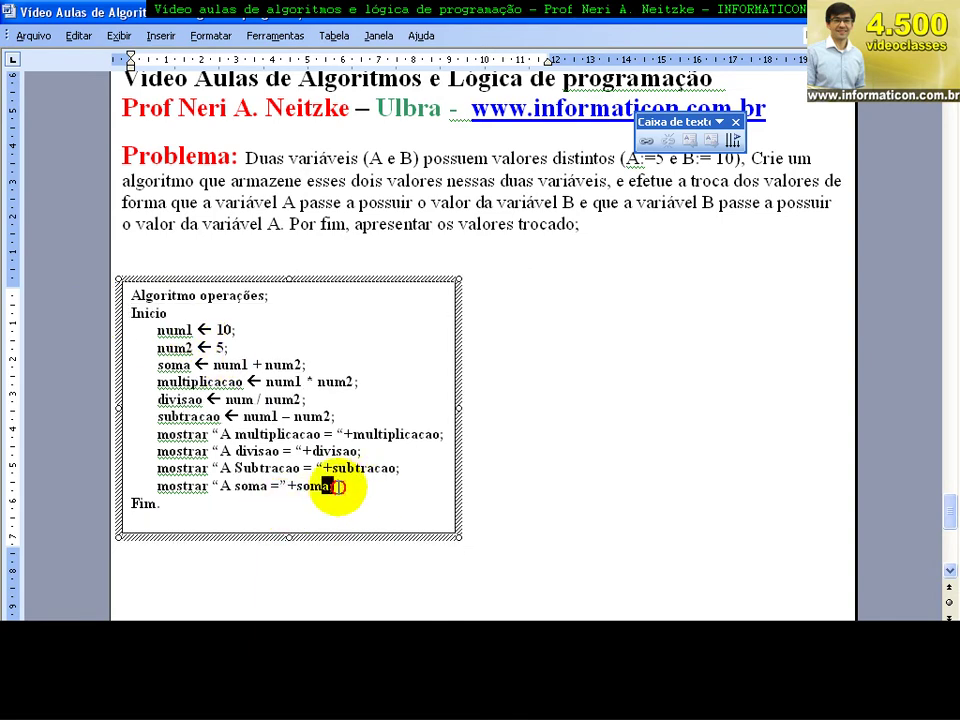
pyautogui.hotkey('shift', 'Up')
pyautogui.hotkey('shift', 'Up')
pyautogui.hotkey('shift', 'Up')
pyautogui.hotkey('shift', 'Home')
pyautogui.press('Delete')
# Insert the declaration 'Var A, B de Inteiro;' above Inicio.
pyautogui.click(267, 321)
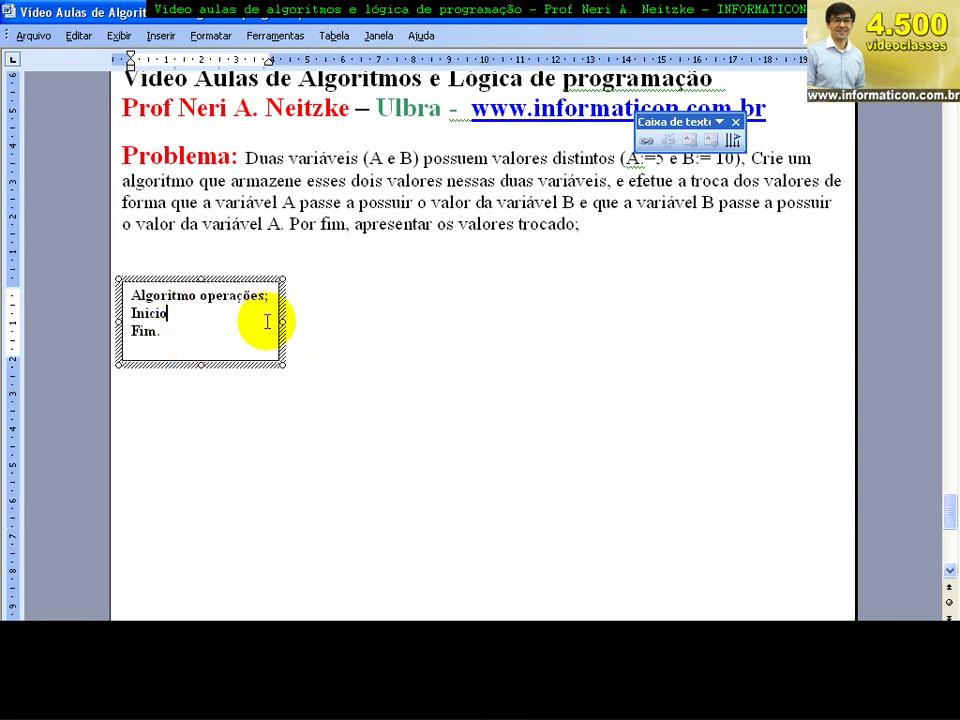
pyautogui.press('Return')
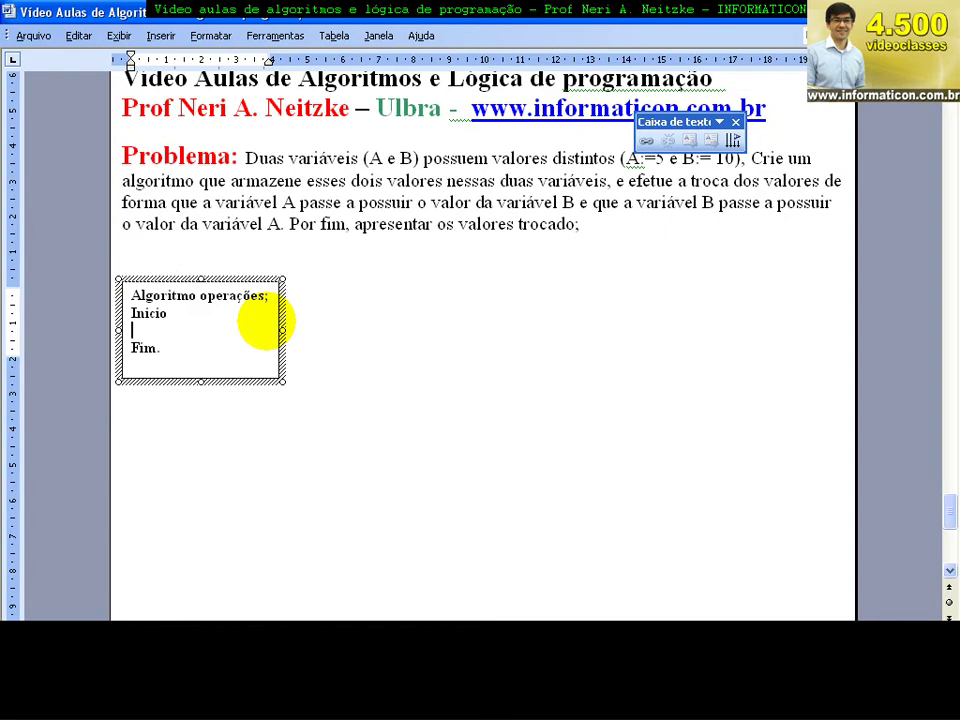
pyautogui.press('Up')
pyautogui.press('Return')
pyautogui.press('Up')
pyautogui.write('v')
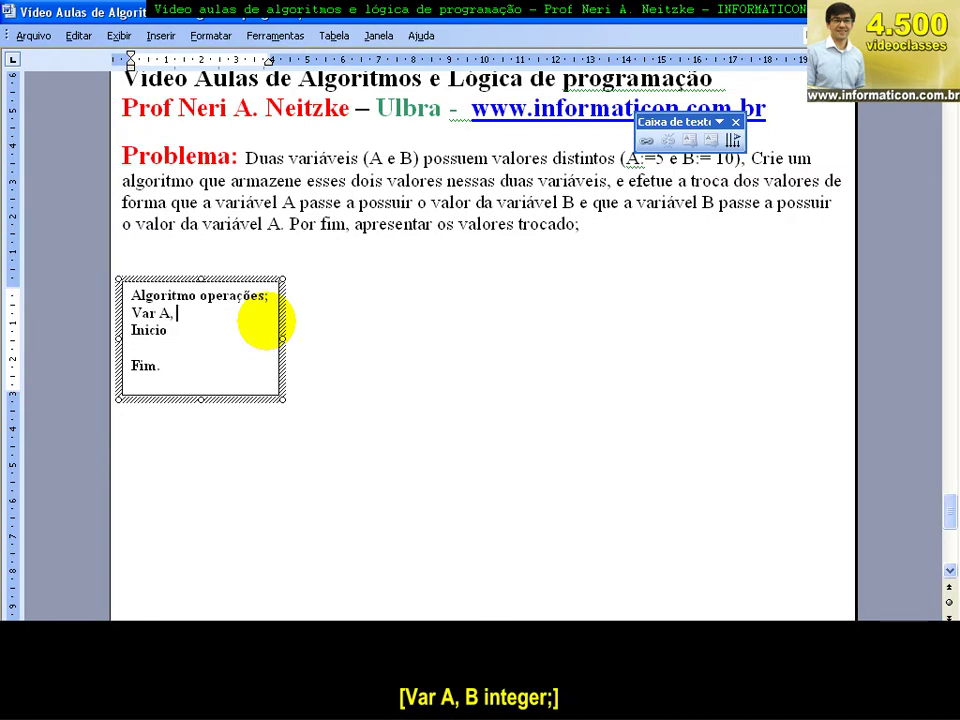
pyautogui.write('iro;')
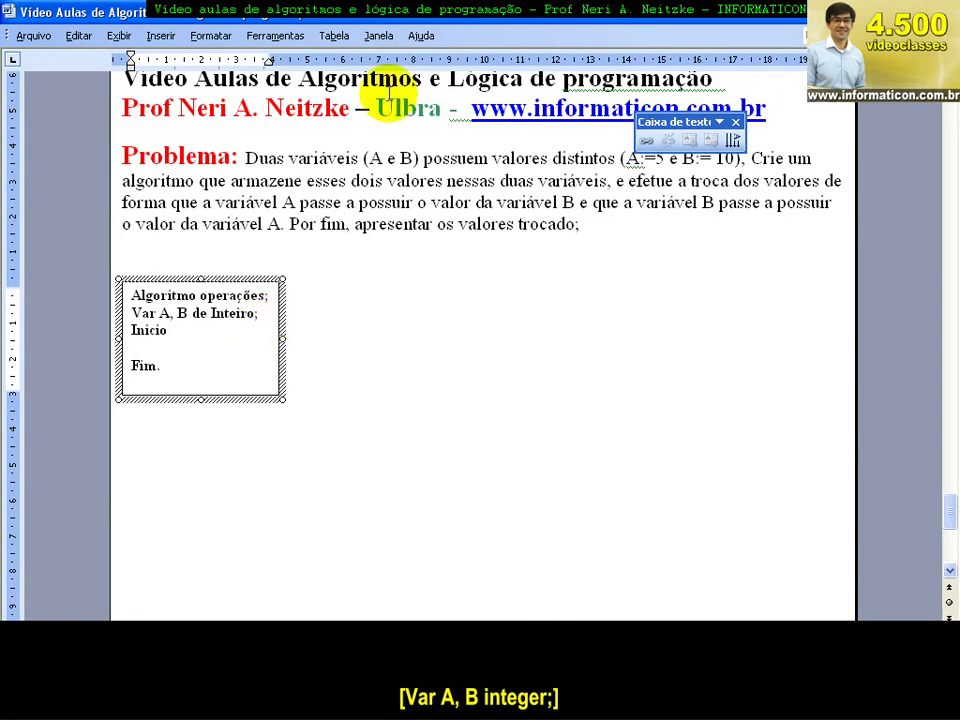
pyautogui.click(681, 148)
pyautogui.click(180, 346)
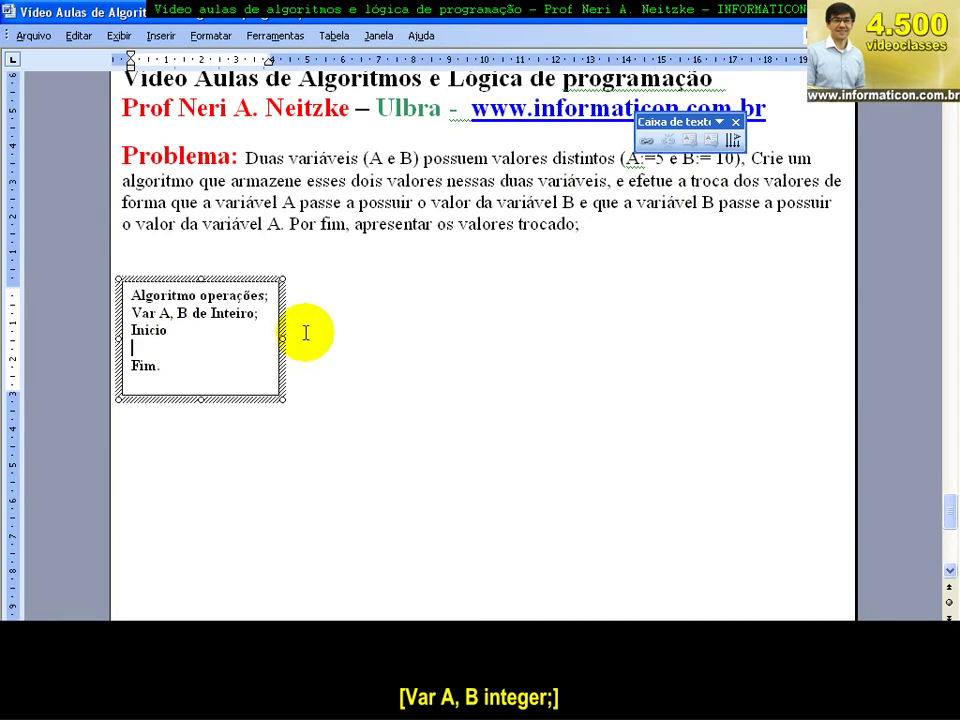
pyautogui.moveTo(818, 104); pyautogui.dragTo(868, 583)
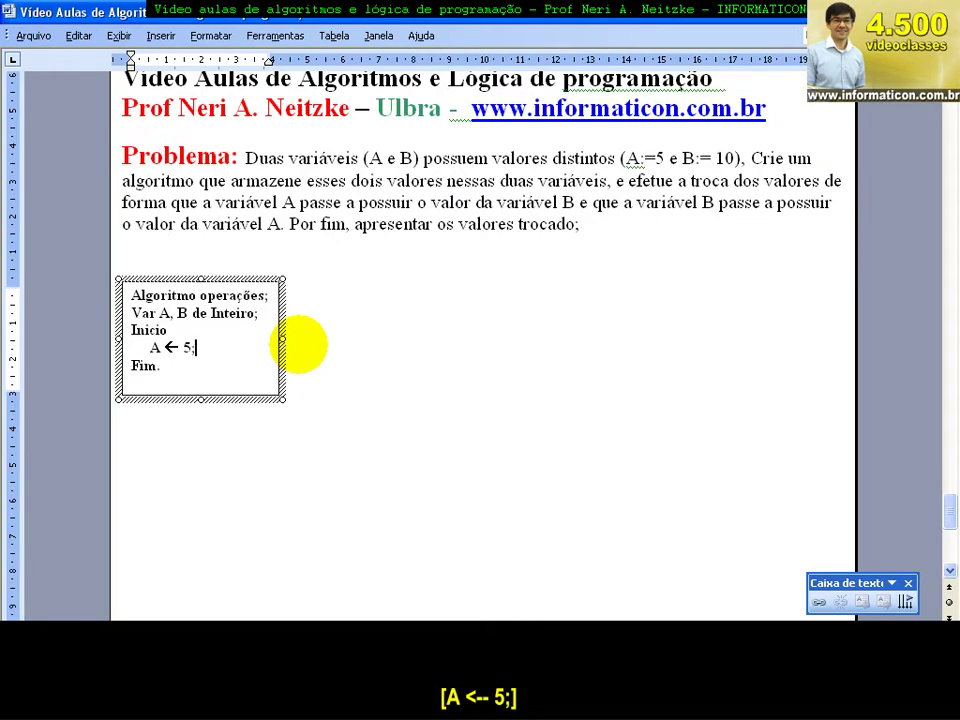
# Add the initial assignments 'A <-- 5;' and 'B <-- 10;' after Inicio.
pyautogui.press('Return')
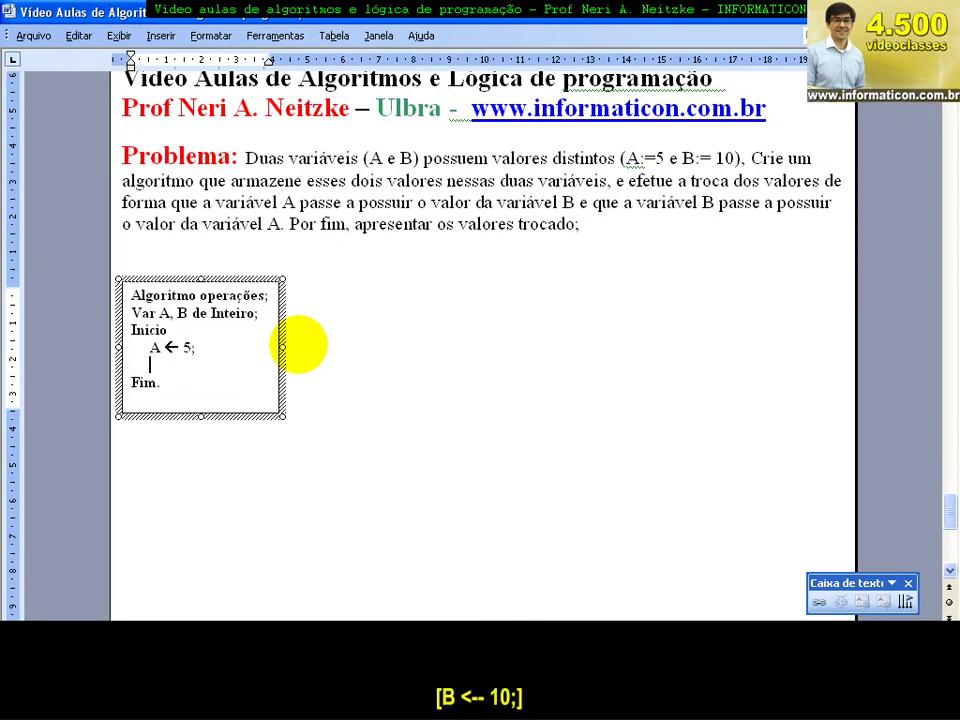
pyautogui.write('B <--')
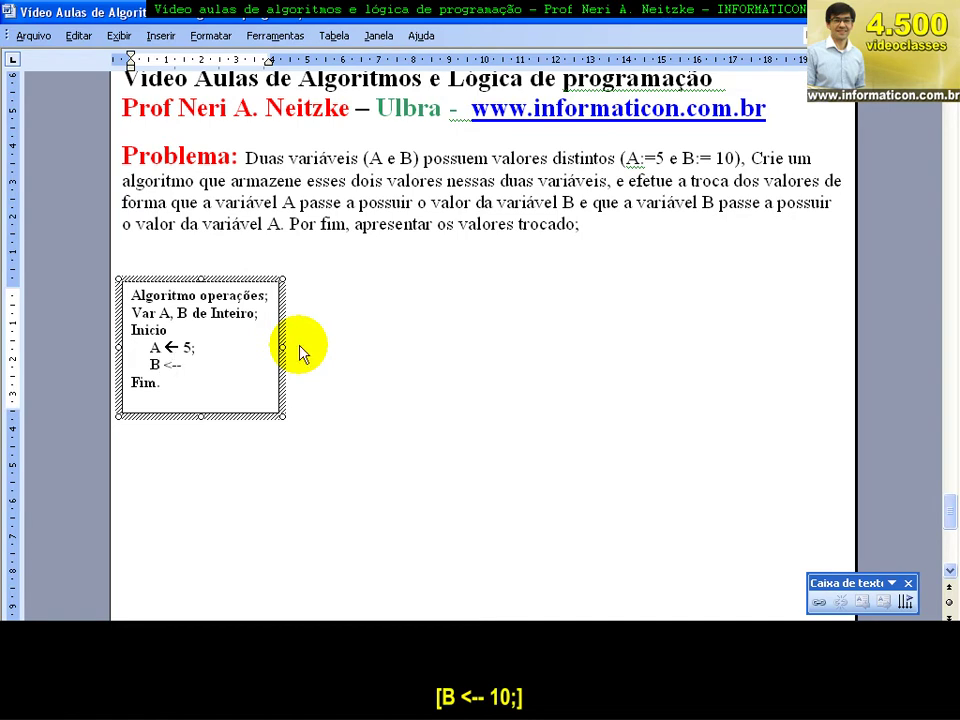
pyautogui.write('10;')
pyautogui.press('Return')
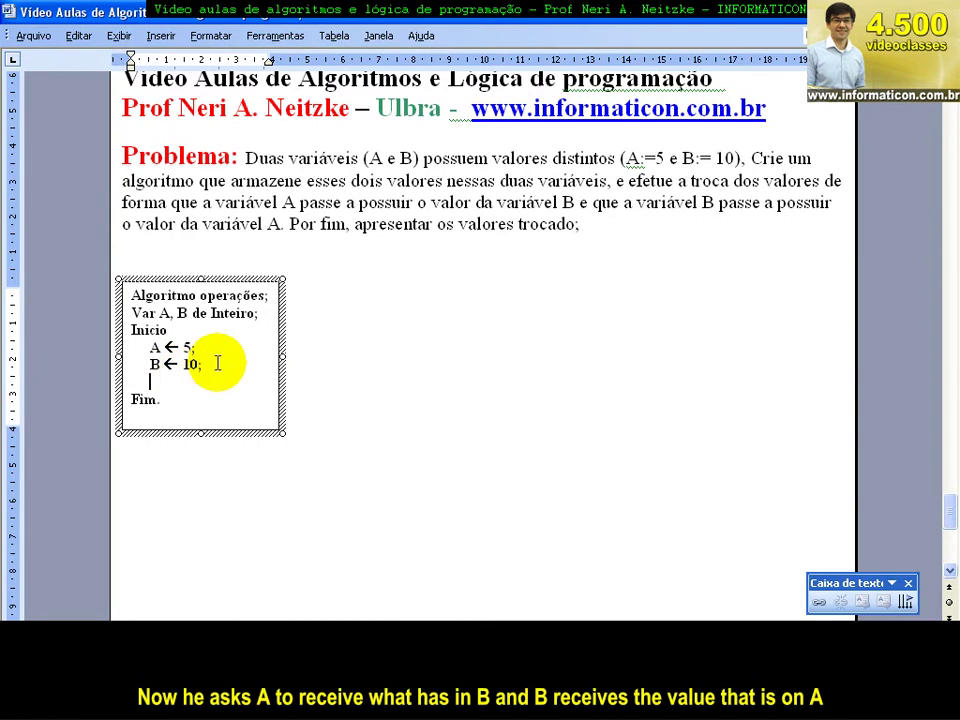
pyautogui.moveTo(203, 364)
pyautogui.mouseDown()
pyautogui.moveTo(150, 364)
pyautogui.moveTo(125, 350)
pyautogui.mouseUp()
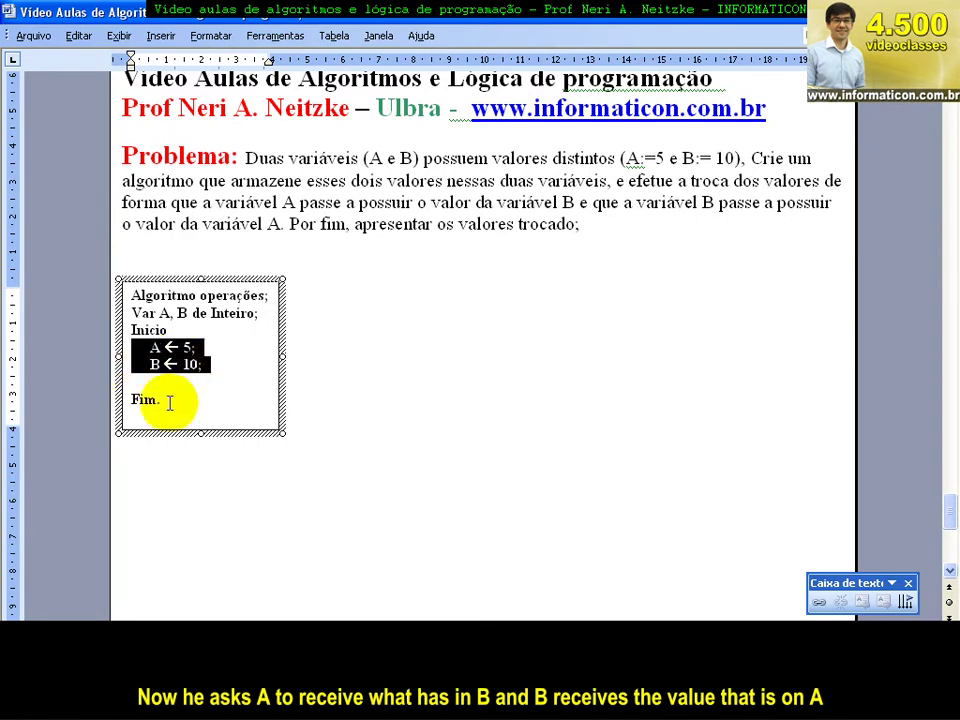
pyautogui.click(154, 382)
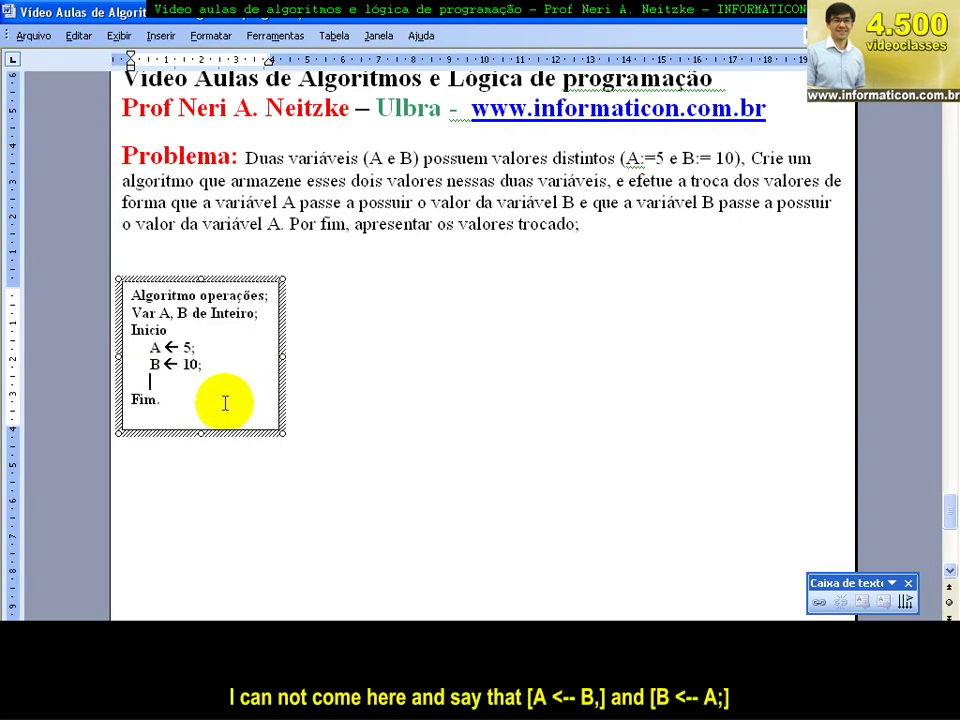
# Add the swap statements 'A <-- B;' and 'B <-- A;' below them.
pyautogui.press('Return')
pyautogui.write('A <-- B;')
pyautogui.press('Return')
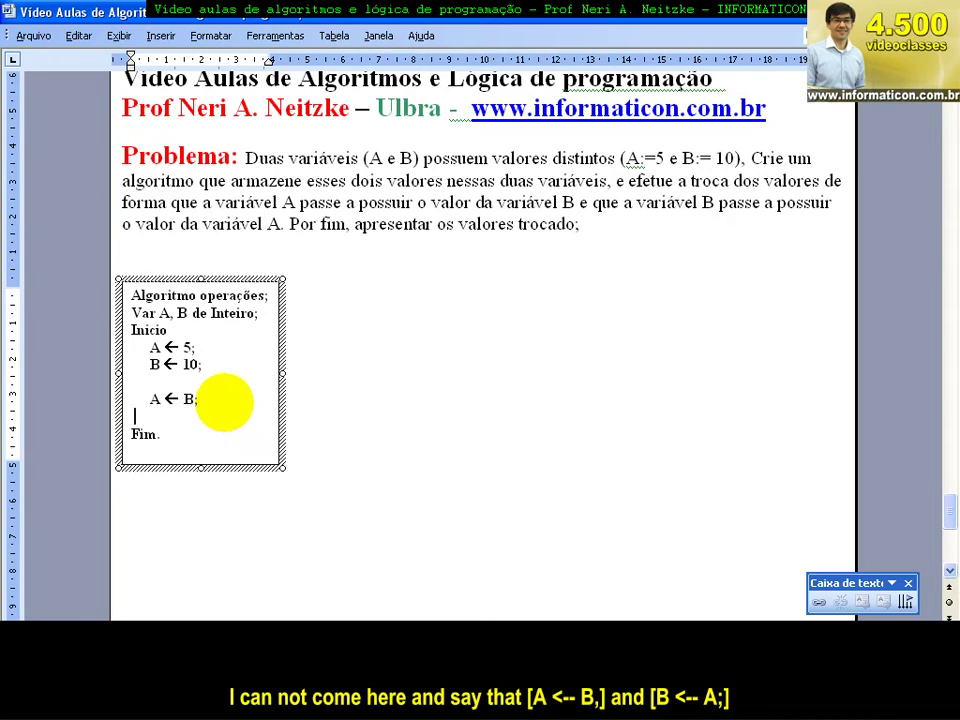
pyautogui.write('B')
pyautogui.write(' <')
pyautogui.write('--')
pyautogui.write(' A;')
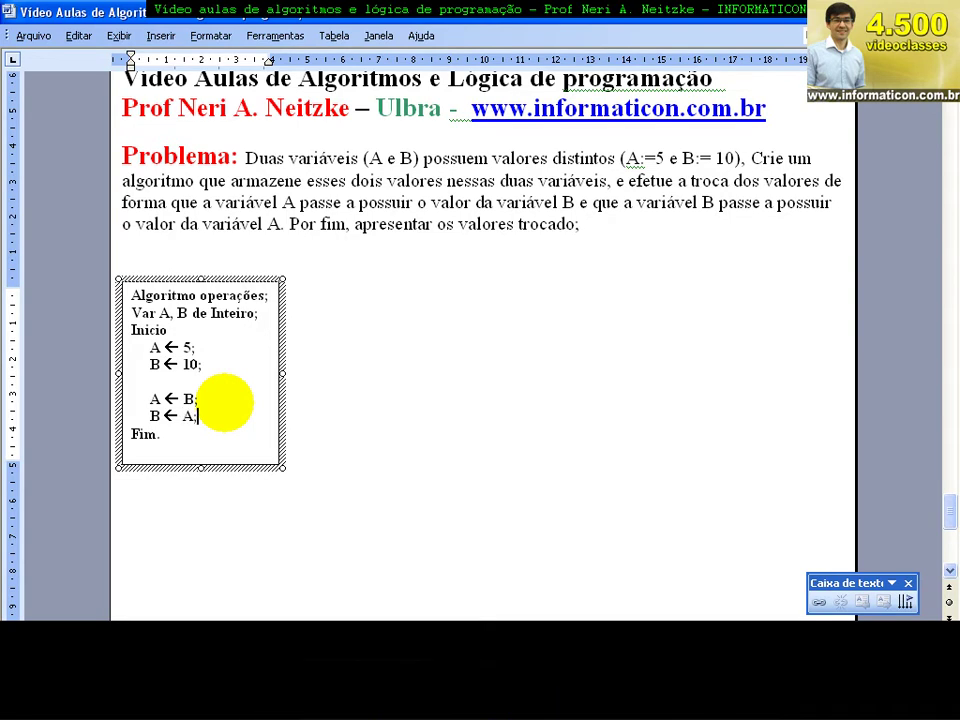
# Copy the algorithm box to the right and replace its text with 'Teste de Mesa'.
pyautogui.moveTo(189, 439); pyautogui.dragTo(30, 285)
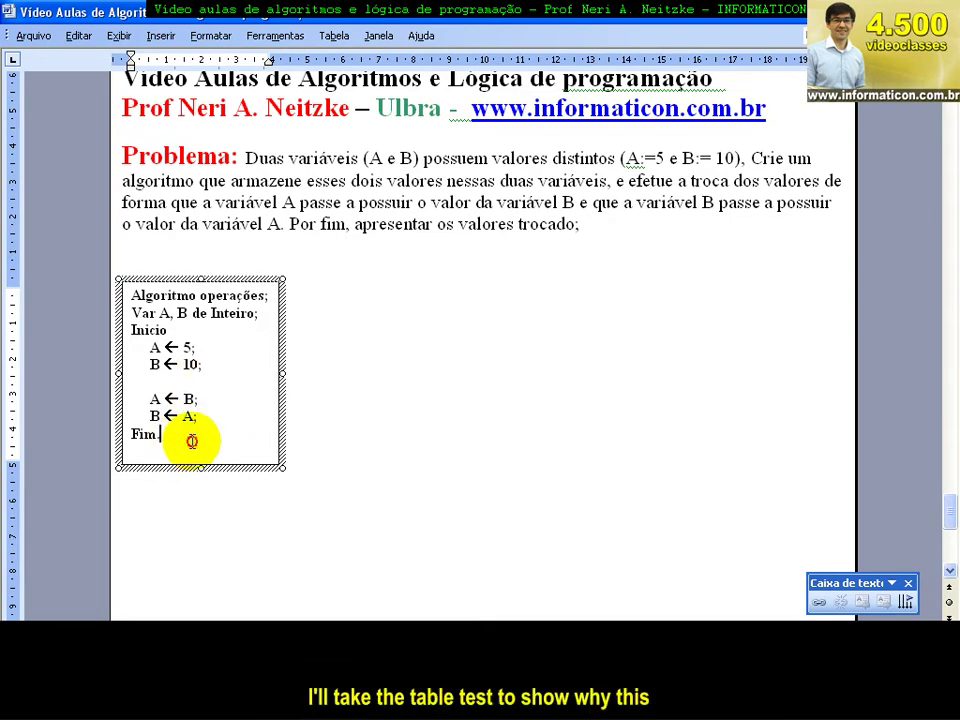
pyautogui.click(274, 279)
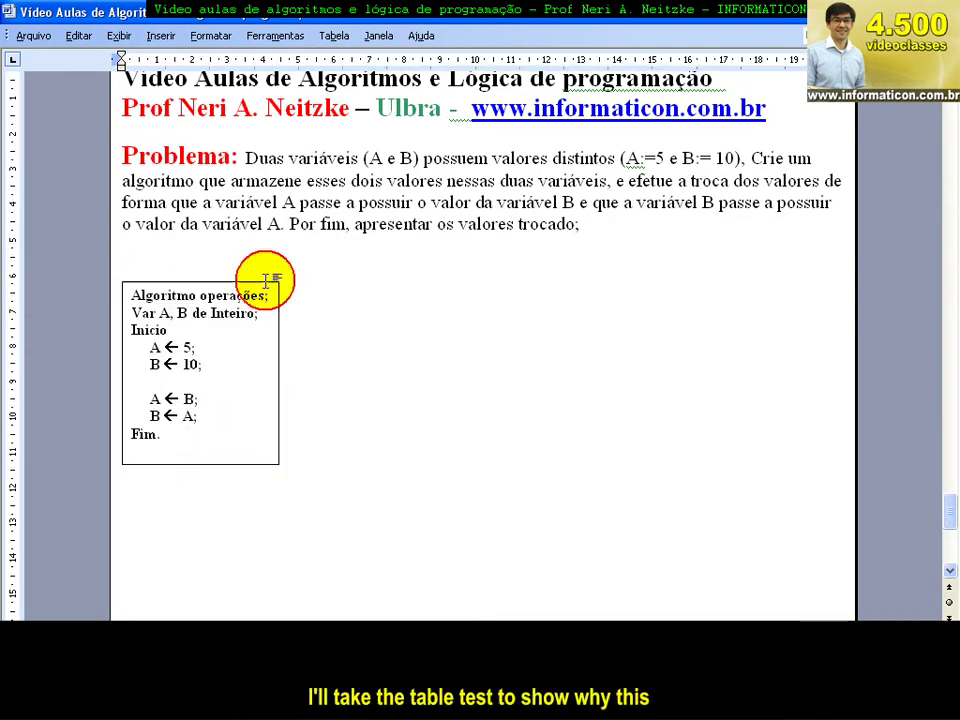
pyautogui.click(277, 313)
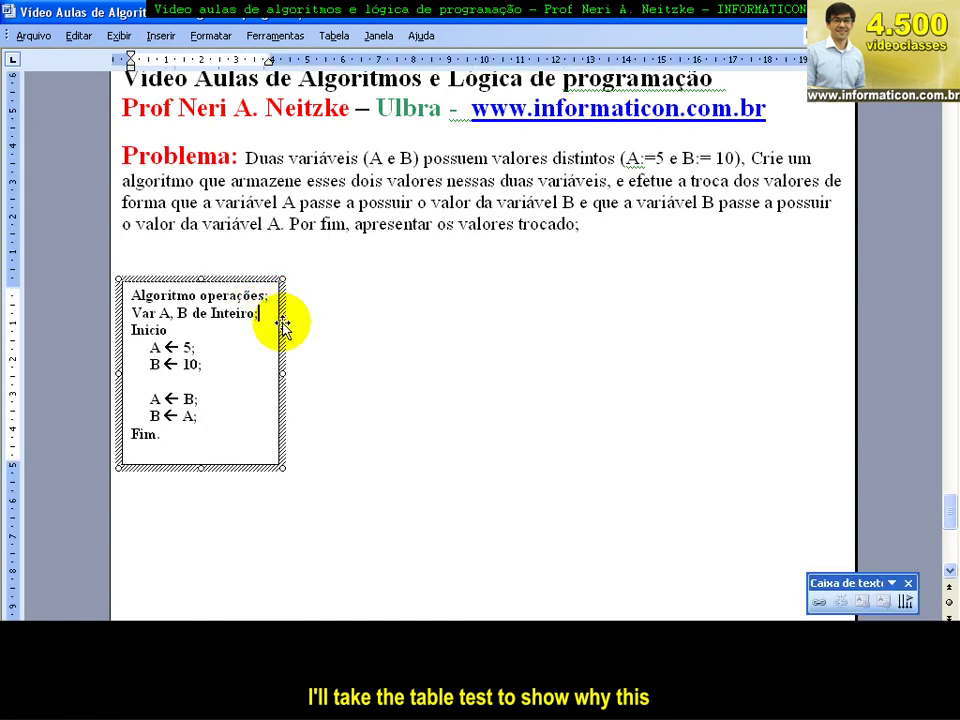
pyautogui.keyDown('ctrl'); pyautogui.moveTo(283, 323); pyautogui.dragTo(697, 303); pyautogui.keyUp('ctrl')
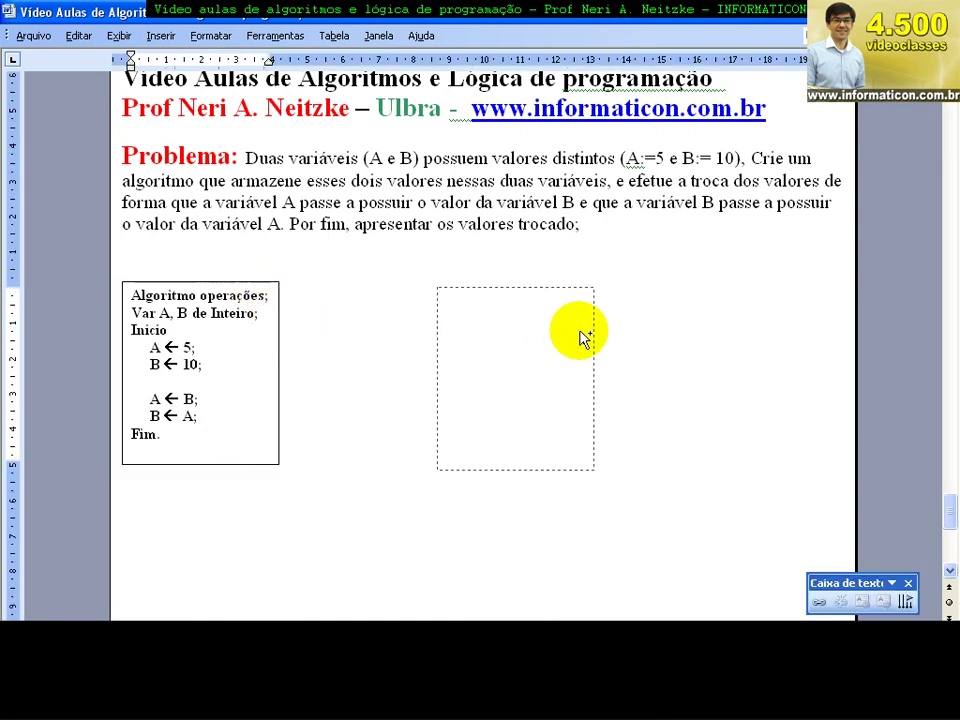
pyautogui.moveTo(626, 410); pyautogui.dragTo(446, 229)
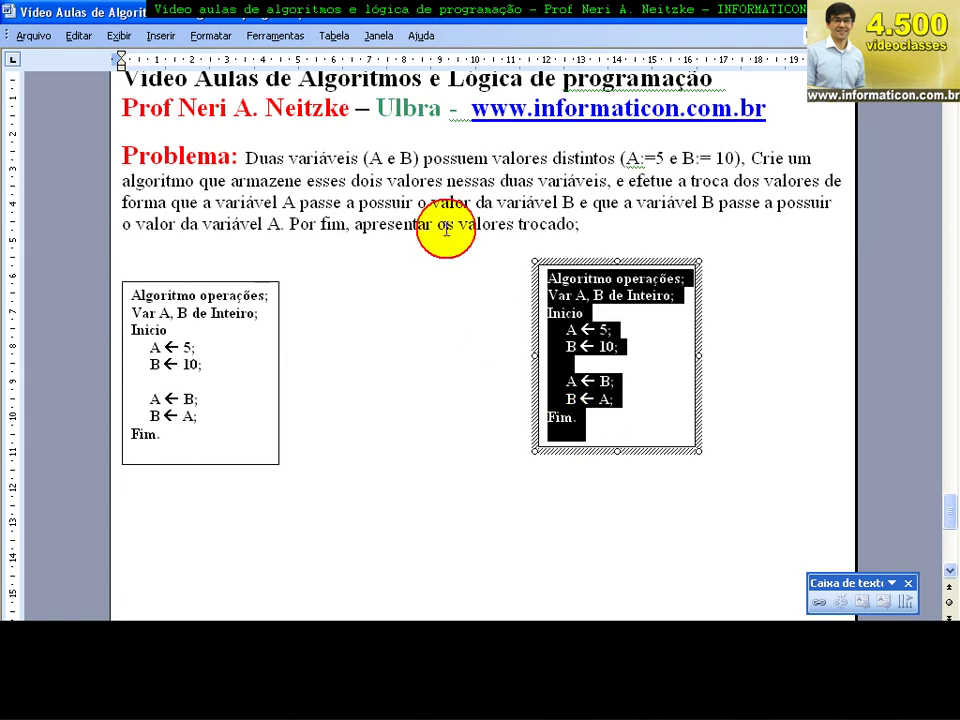
pyautogui.write('Teste de')
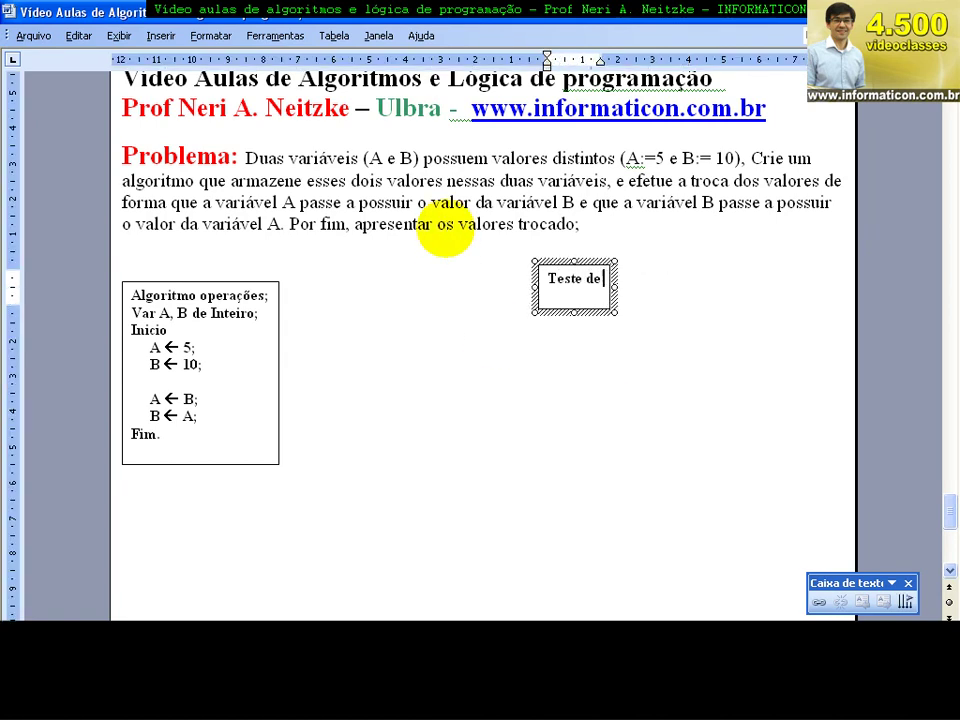
pyautogui.write(' Mesa')
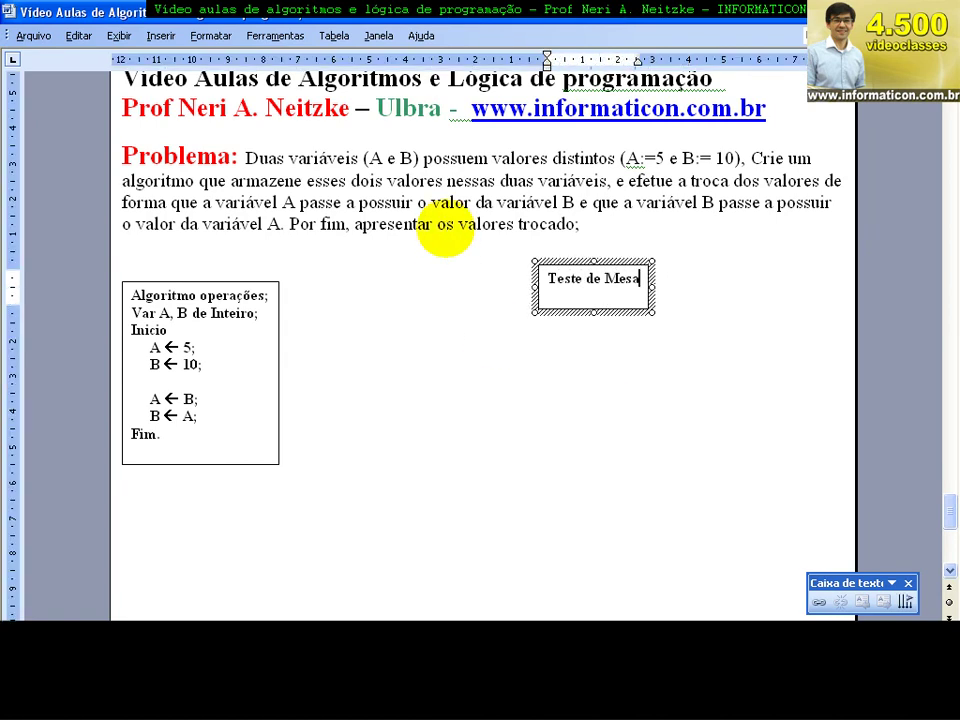
# Enlarge the Teste de Mesa box and make its title larger and centred.
pyautogui.moveTo(652, 313); pyautogui.dragTo(790, 482)
pyautogui.press('Home')
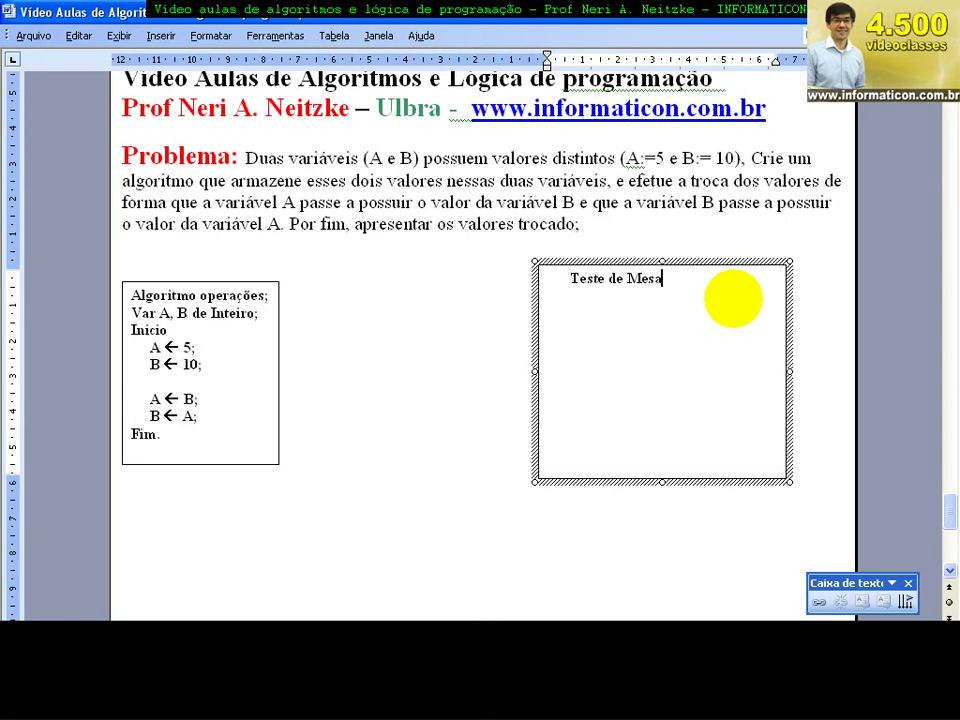
pyautogui.hotkey('shift', 'End')
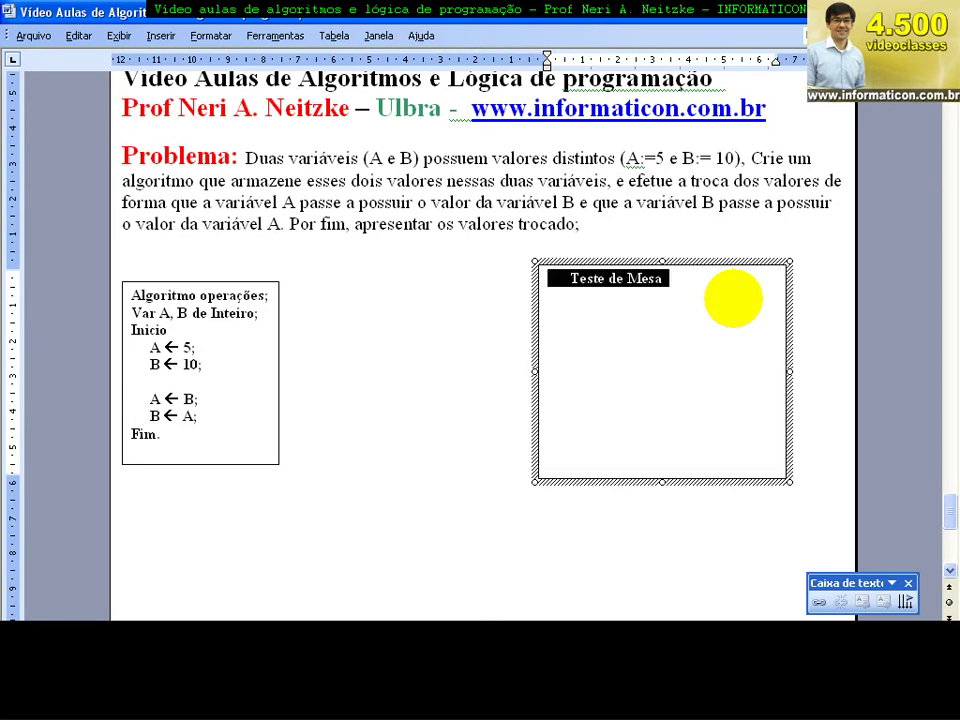
pyautogui.hotkey('ctrl', 'shift', '.')
pyautogui.hotkey('ctrl', 'shift', '.')
pyautogui.hotkey('ctrl', 'shift', '.')
pyautogui.hotkey('ctrl', 'shift', '.')
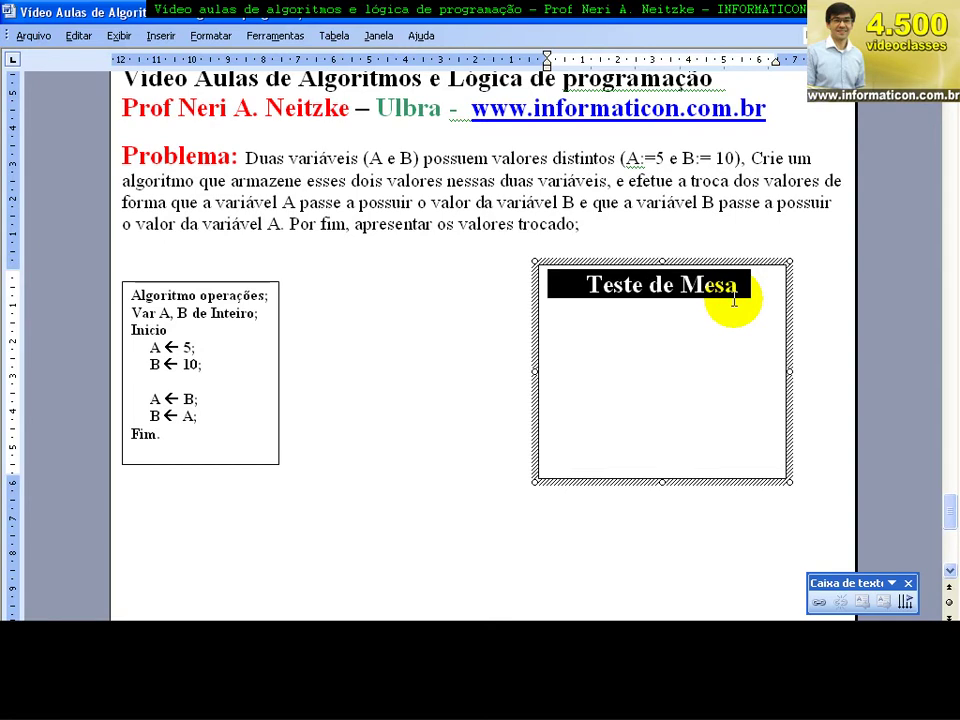
pyautogui.hotkey('ctrl', 'e')
pyautogui.press('Down')
pyautogui.press('Return')
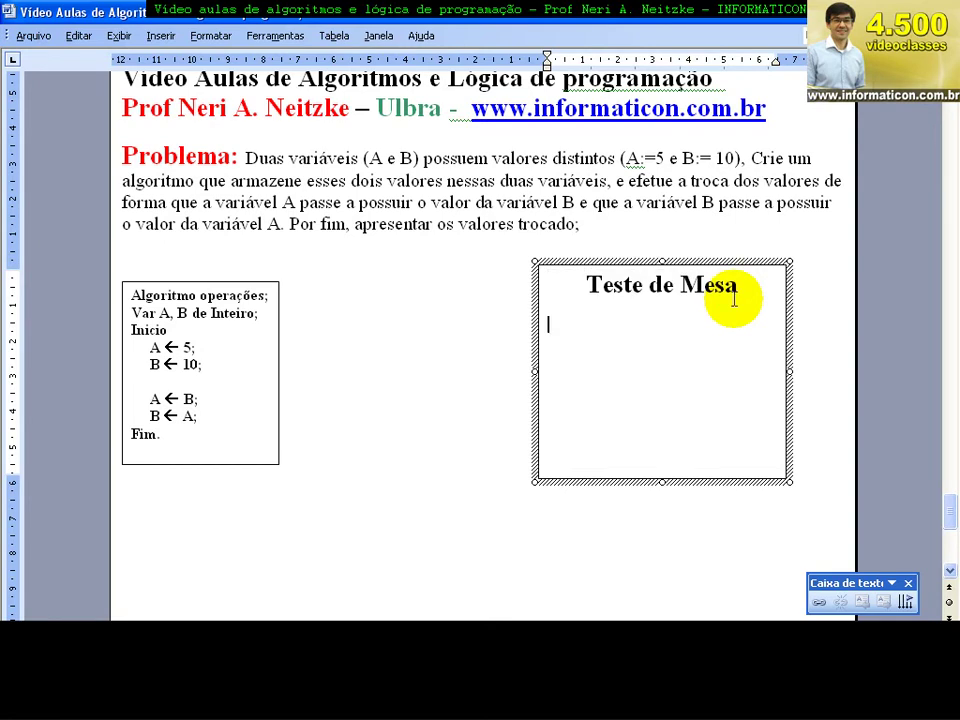
pyautogui.click(218, 416)
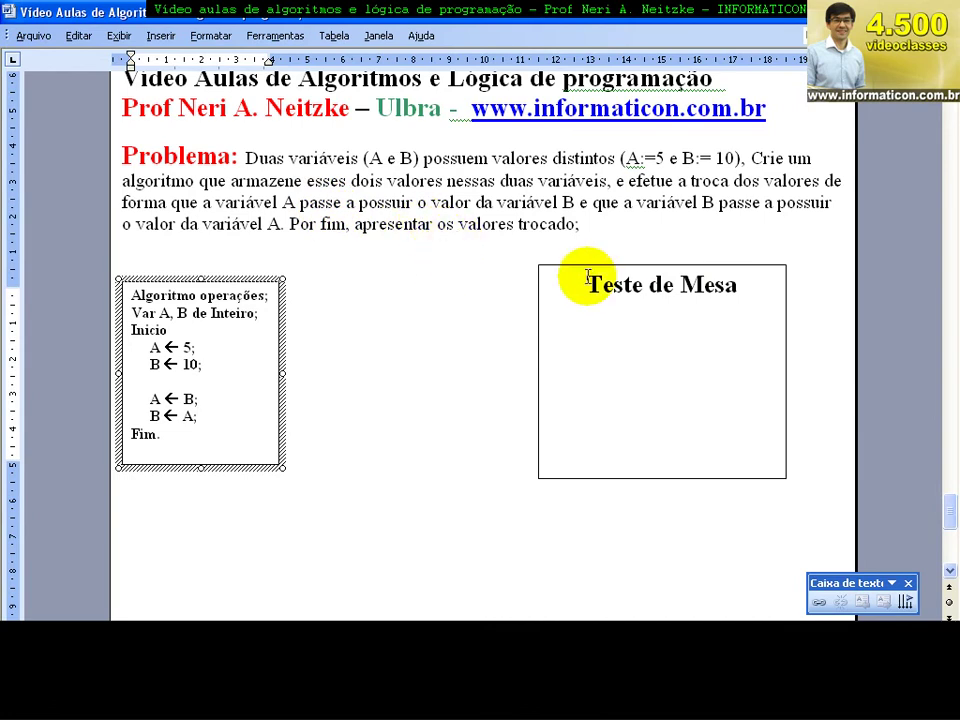
# Add the indented line 'Mostre "B = "+B;' after 'B ← A;'.
pyautogui.press('Return')
pyautogui.press('Tab')
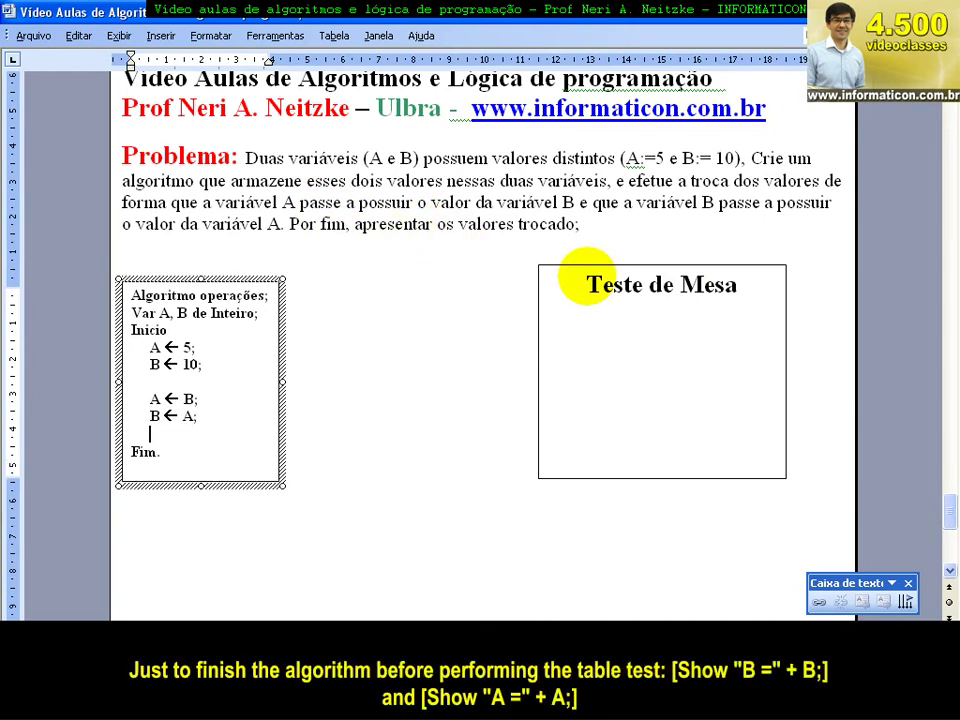
pyautogui.write('Mostre ')
pyautogui.write('"')
pyautogui.write('B')
pyautogui.write(' =')
pyautogui.write(' "')
pyautogui.write('+')
pyautogui.write('B')
pyautogui.write(';')
pyautogui.press('Return')
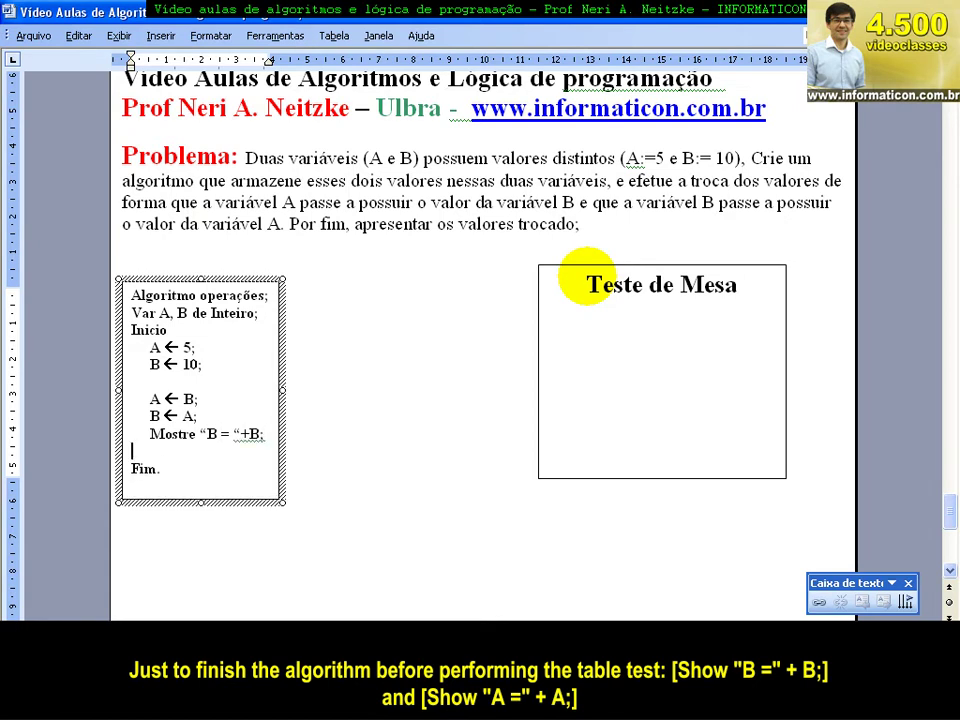
# Duplicate it as 'Mostre "A = "+A;' and remove the extra blank line before 'Fim.'.
pyautogui.click(127, 434)
pyautogui.hotkey('ctrl', 'c')
pyautogui.press('Down')
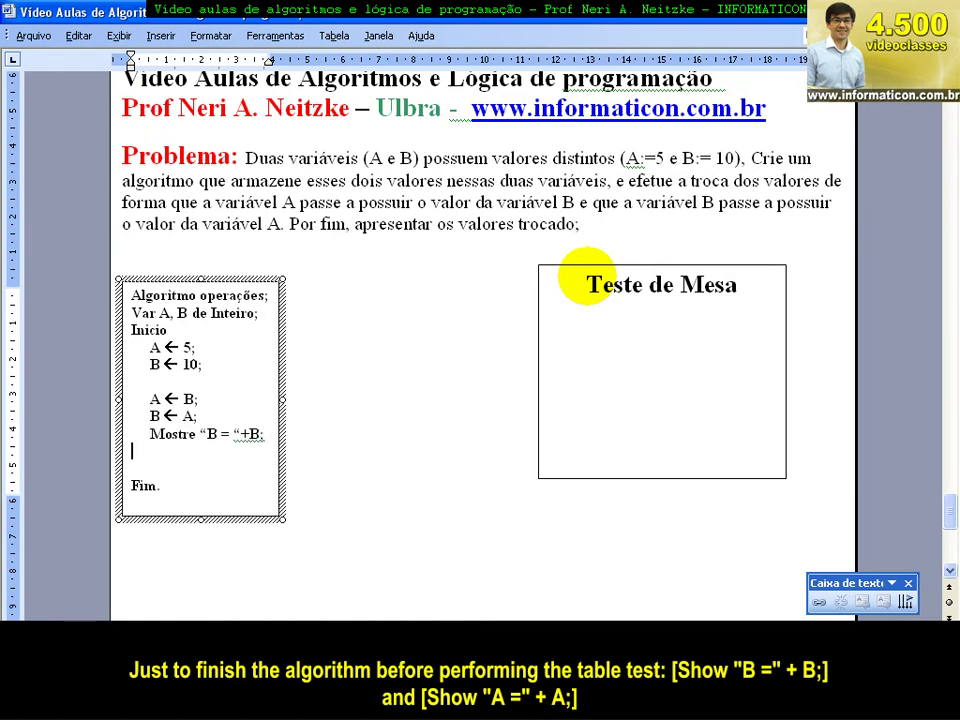
pyautogui.hotkey('ctrl', 'v')
pyautogui.press('Left')
pyautogui.press('Left')
pyautogui.press('Left')
pyautogui.press('Left')
pyautogui.press('Left')
pyautogui.press('Delete')
pyautogui.write('A')
pyautogui.press('End')
pyautogui.press('BackSpace')
pyautogui.press('BackSpace')
pyautogui.write('A;')
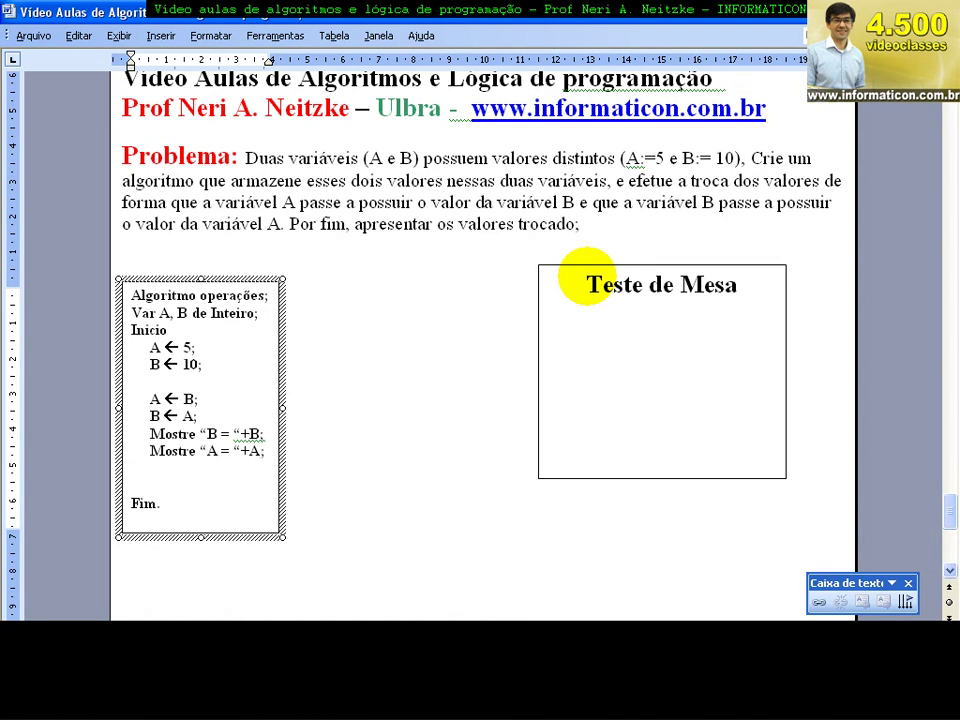
pyautogui.press('Down')
pyautogui.press('Delete')
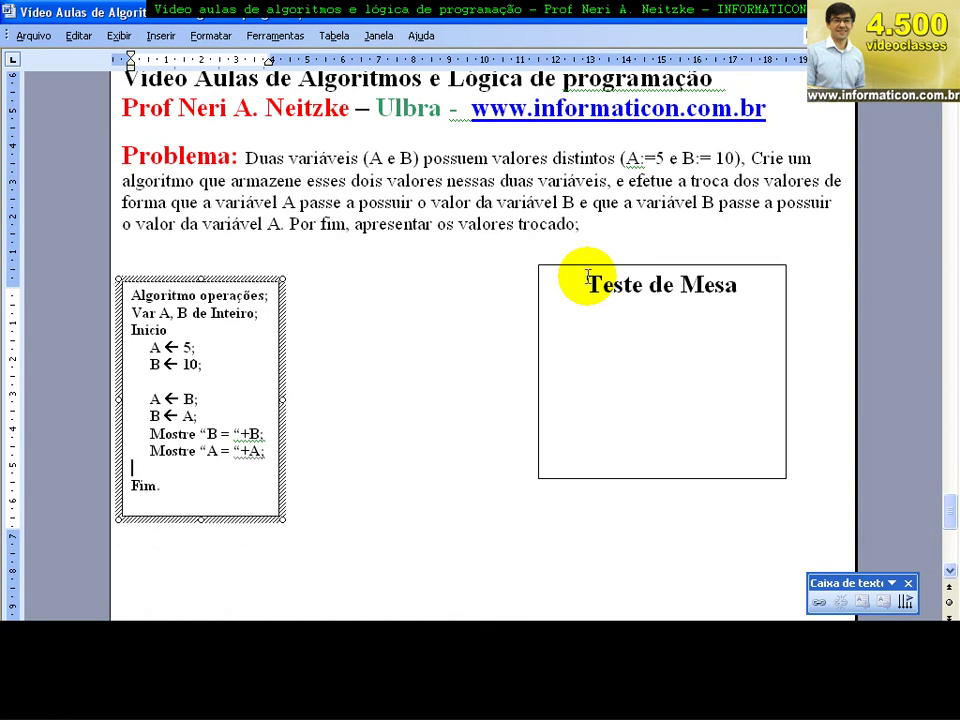
pyautogui.click(675, 333)
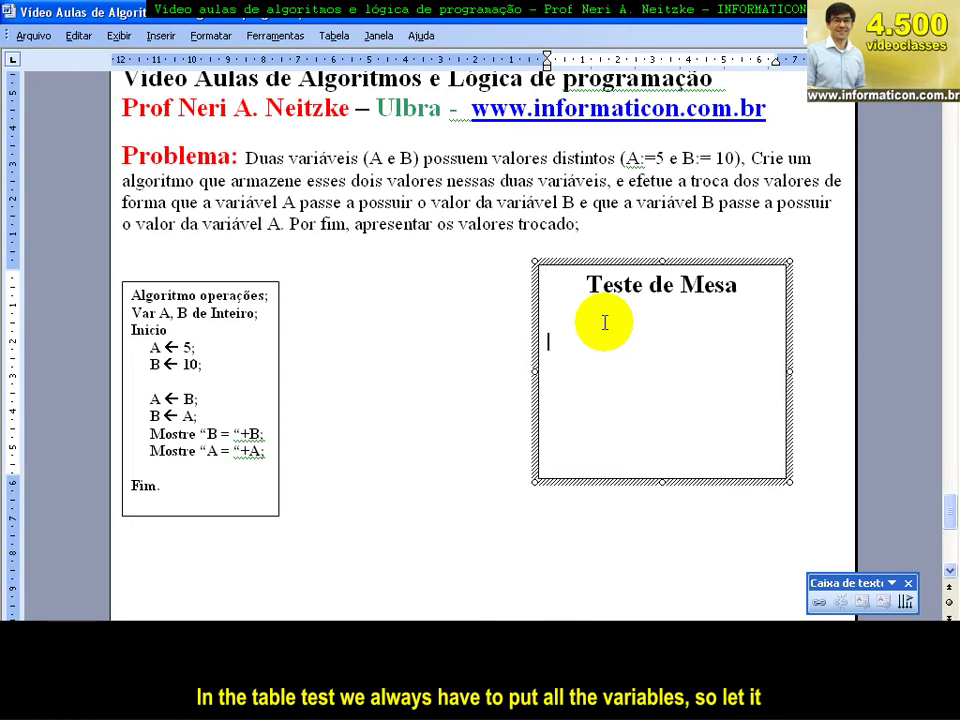
# Write 'A = 5' and 'B = 10' on two lines in the Teste de Mesa box.
pyautogui.write('A = 5')
pyautogui.press('Return')
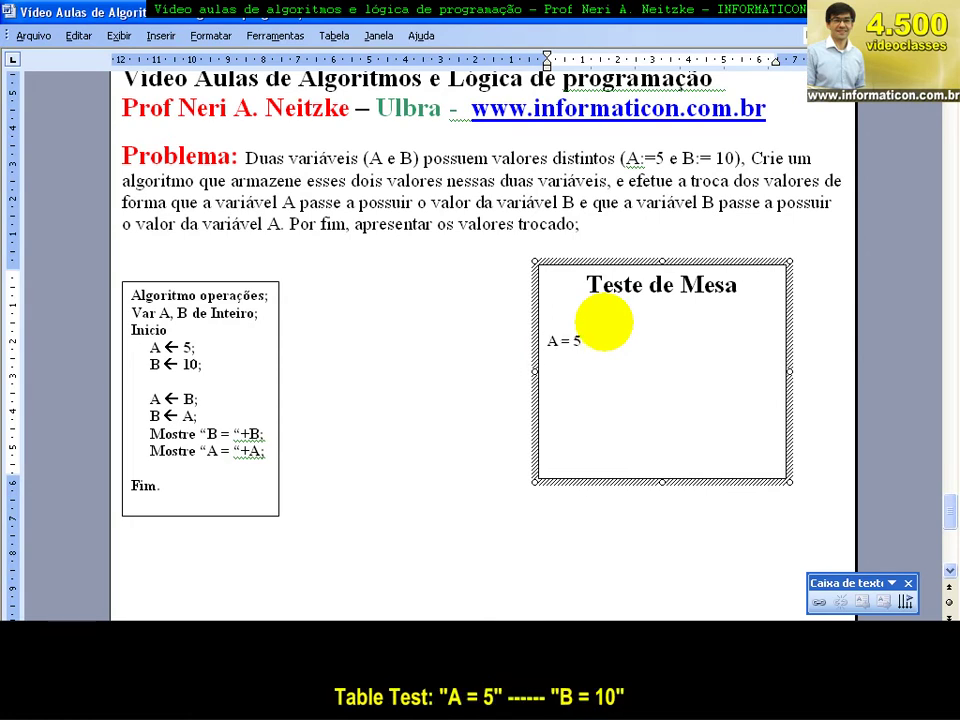
pyautogui.write('B = 10')
pyautogui.press('Left')
pyautogui.press('Left')
pyautogui.press('Left')
pyautogui.write('=')
# Highlight the 'A ← 5;' and 'B ← 10;' lines next to their trace values.
pyautogui.click(353, 270)
pyautogui.moveTo(223, 347); pyautogui.dragTo(100, 352)
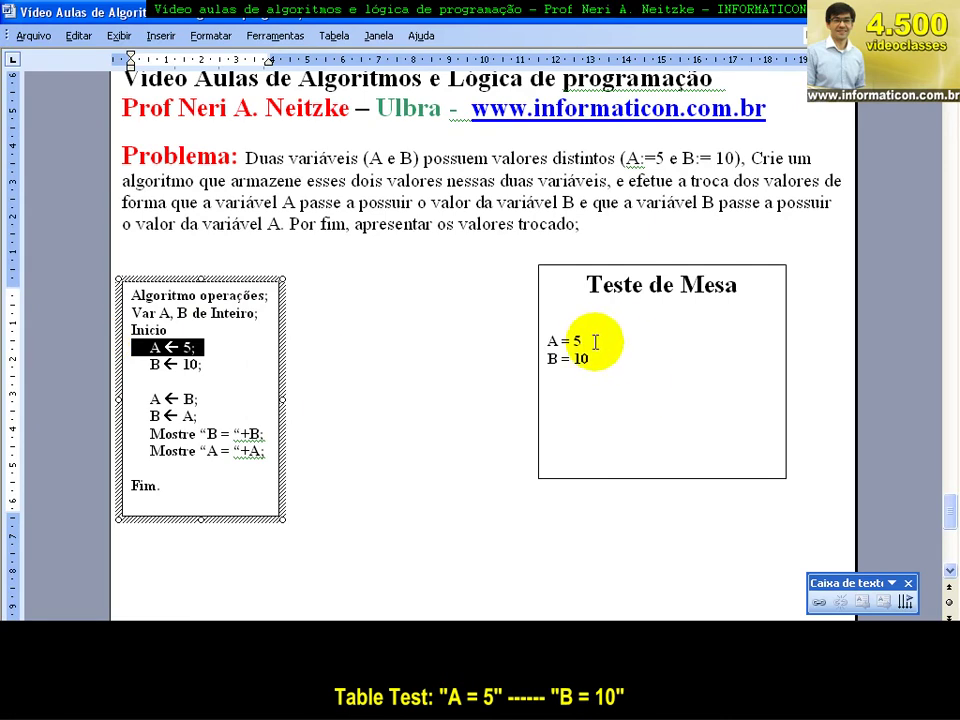
pyautogui.moveTo(613, 340); pyautogui.dragTo(548, 340)
pyautogui.moveTo(212, 364); pyautogui.dragTo(92, 365)
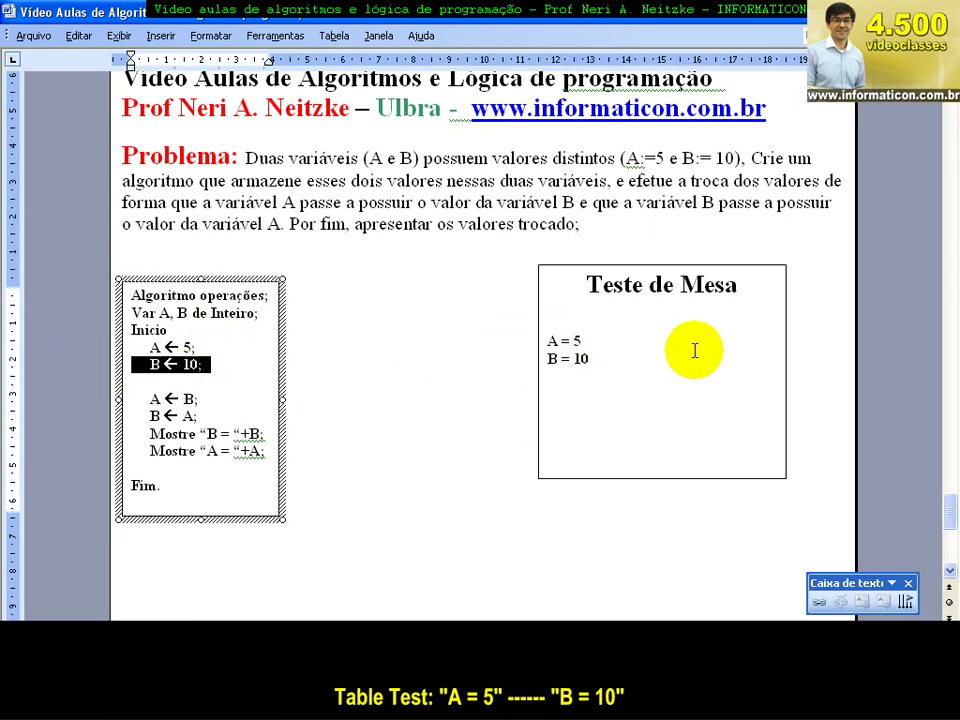
pyautogui.moveTo(596, 470); pyautogui.dragTo(606, 354)
pyautogui.click(193, 398)
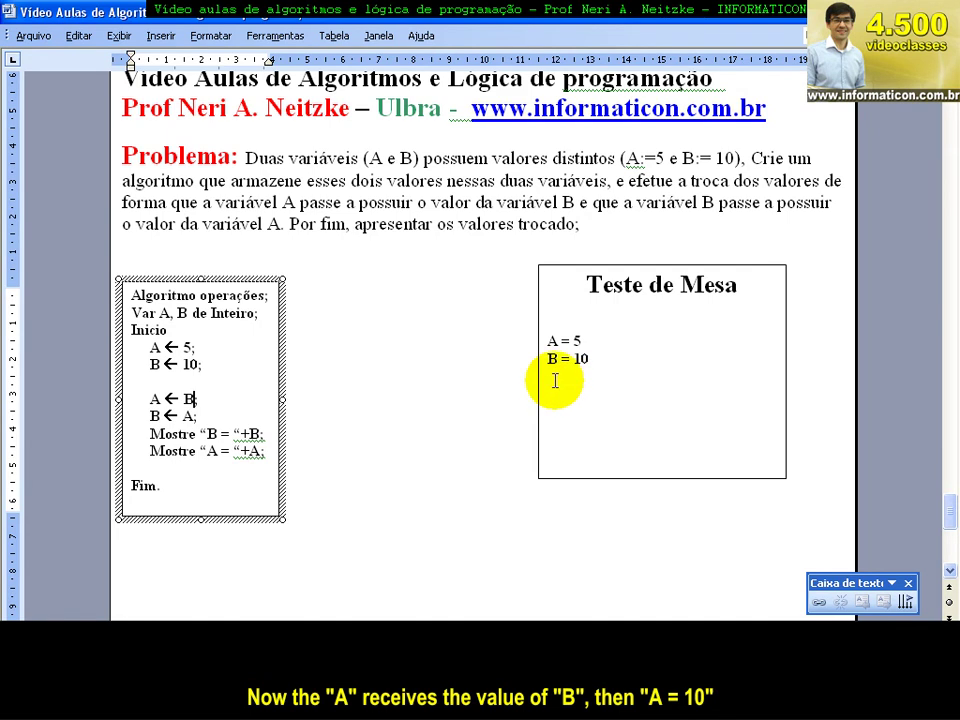
# Extend the trace to 'A = 5, 10' and 'B = 10, 10'.
pyautogui.click(675, 390)
pyautogui.click(639, 348)
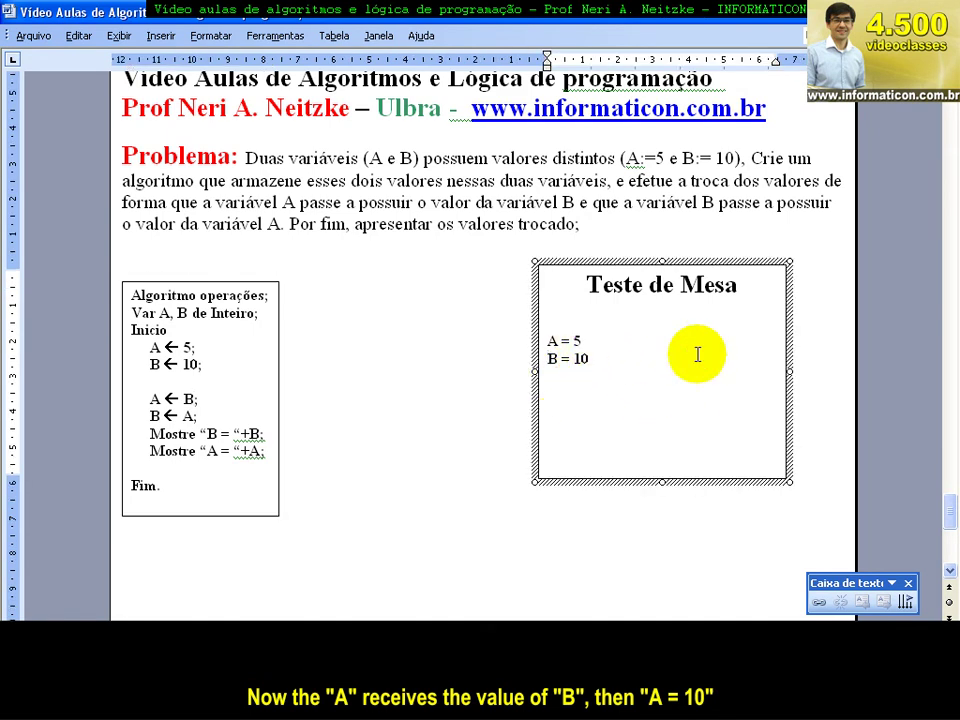
pyautogui.write(',')
pyautogui.write(' 10')
pyautogui.press('Down')
pyautogui.write(',')
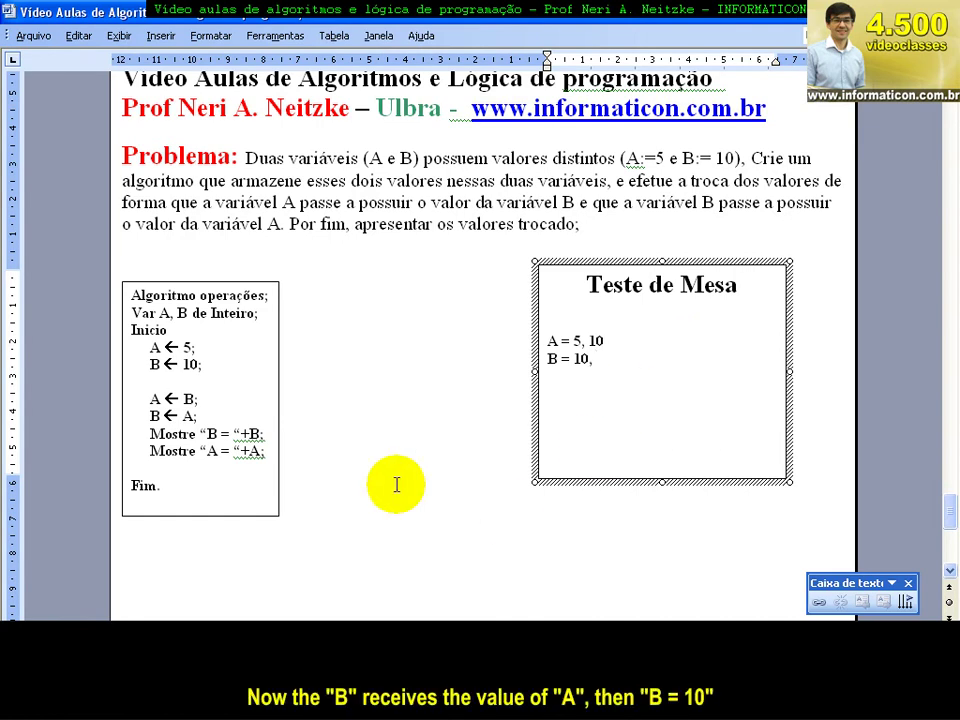
pyautogui.moveTo(217, 415); pyautogui.dragTo(86, 415)
pyautogui.click(593, 360)
pyautogui.write('10')
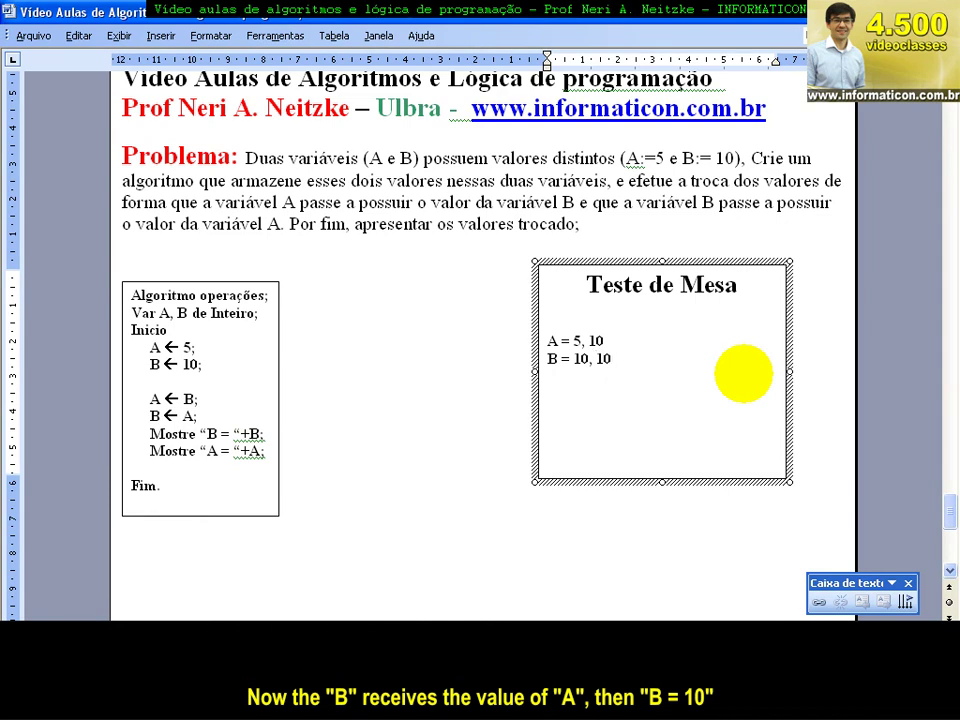
pyautogui.press('Return')
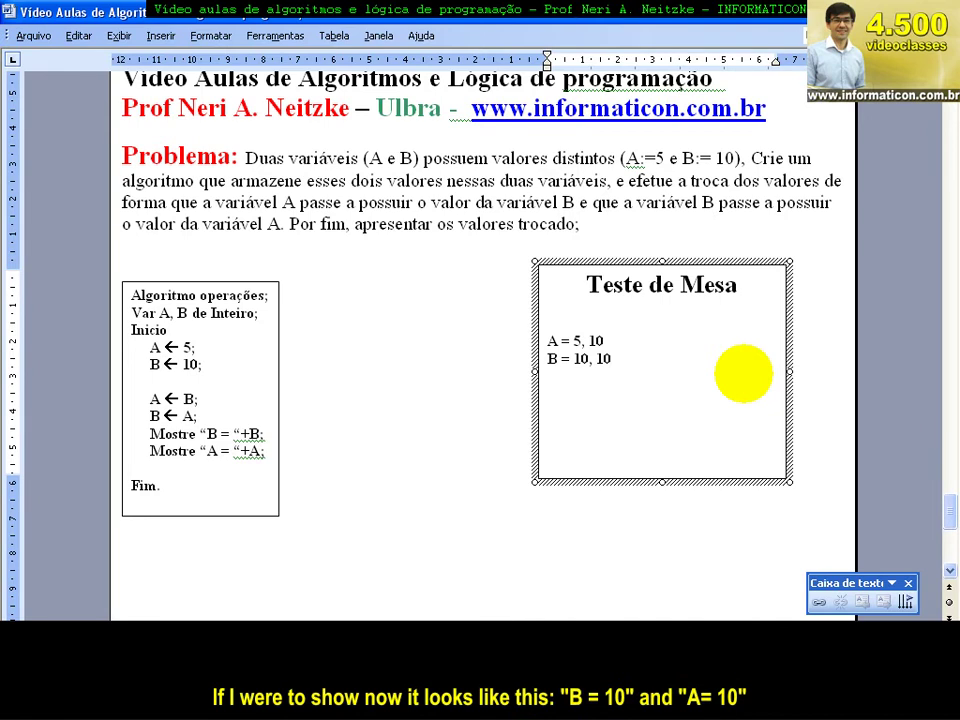
# Type the output lines 'B = 10' and 'A = 10' below the Teste de Mesa trace.
pyautogui.moveTo(147, 433); pyautogui.dragTo(285, 432)
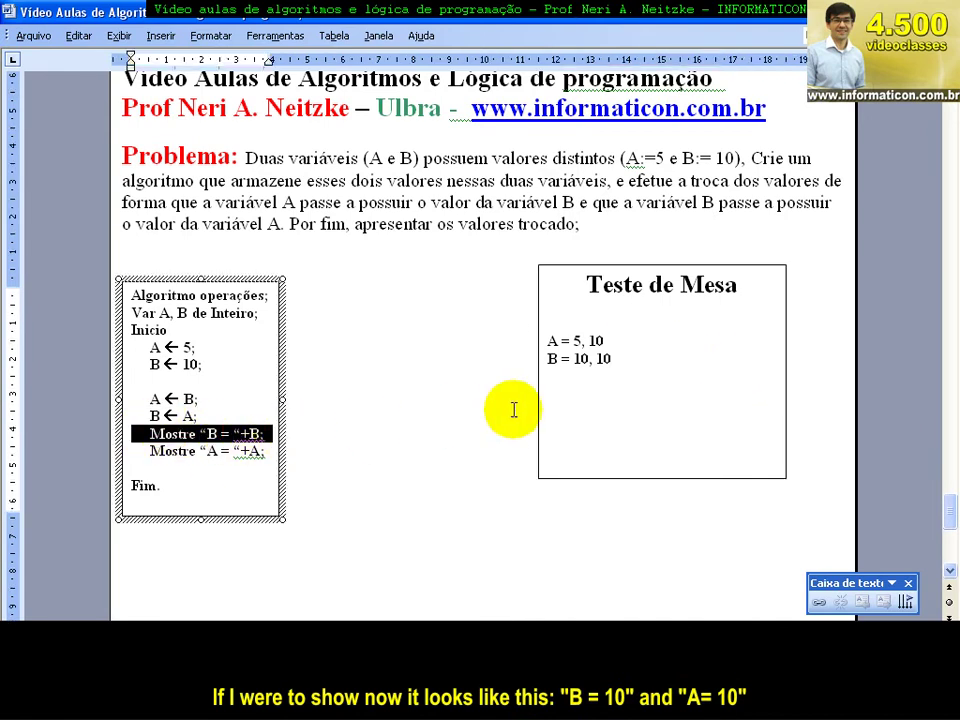
pyautogui.click(549, 392)
pyautogui.write('B =')
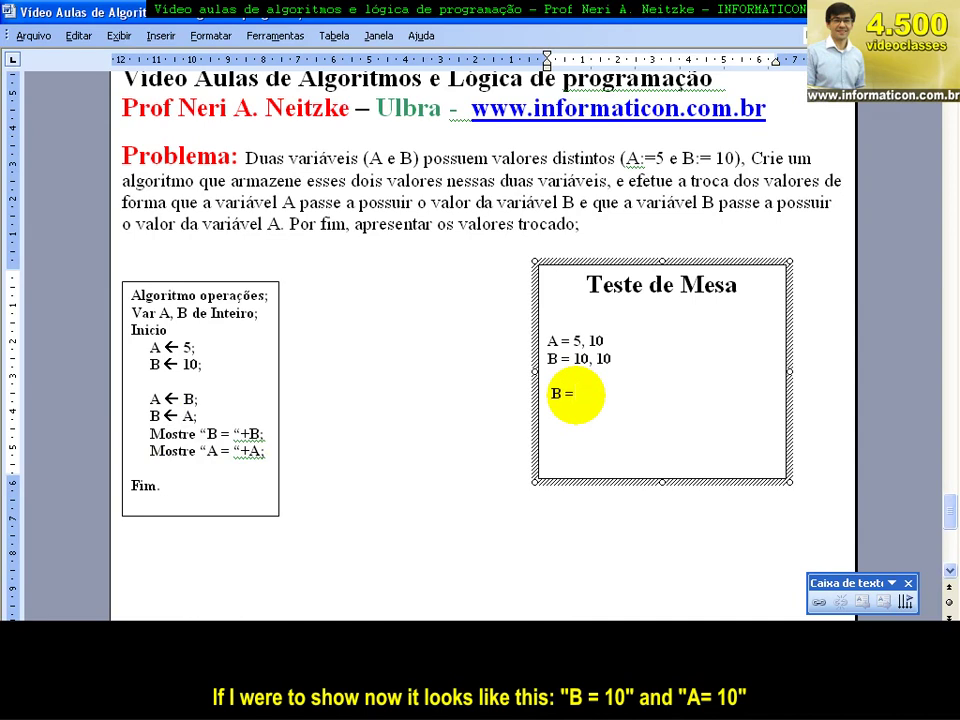
pyautogui.write(' 10')
pyautogui.press('Return')
pyautogui.write('A')
pyautogui.write(' =')
pyautogui.write(' 10')
# Check A's value 10 in the trace, then select the algorithm text box.
pyautogui.doubleClick(595, 341)
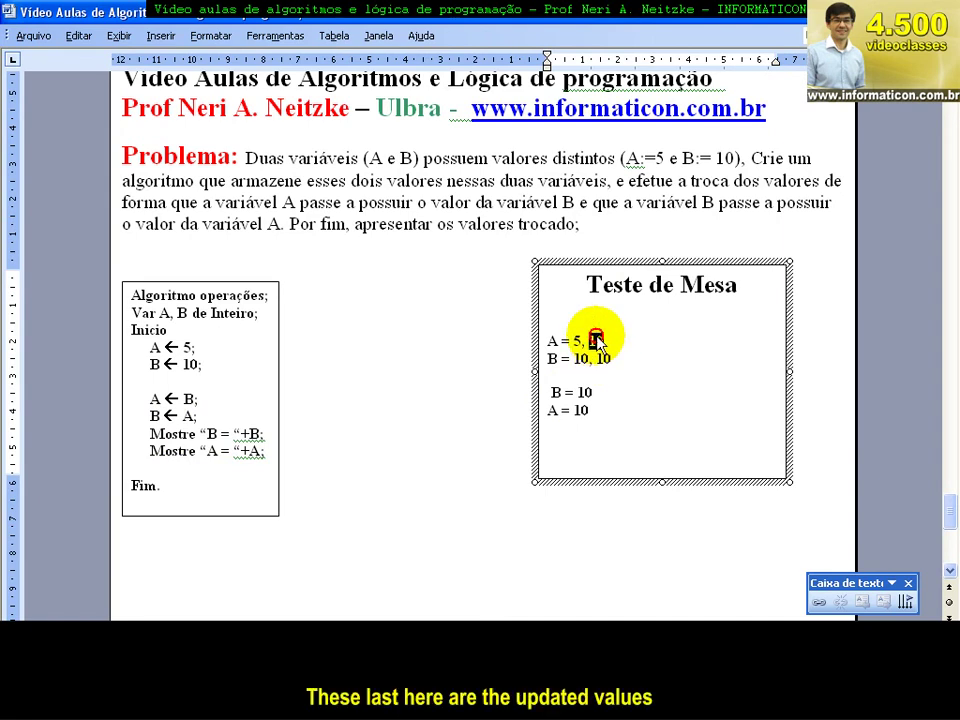
pyautogui.click(610, 358)
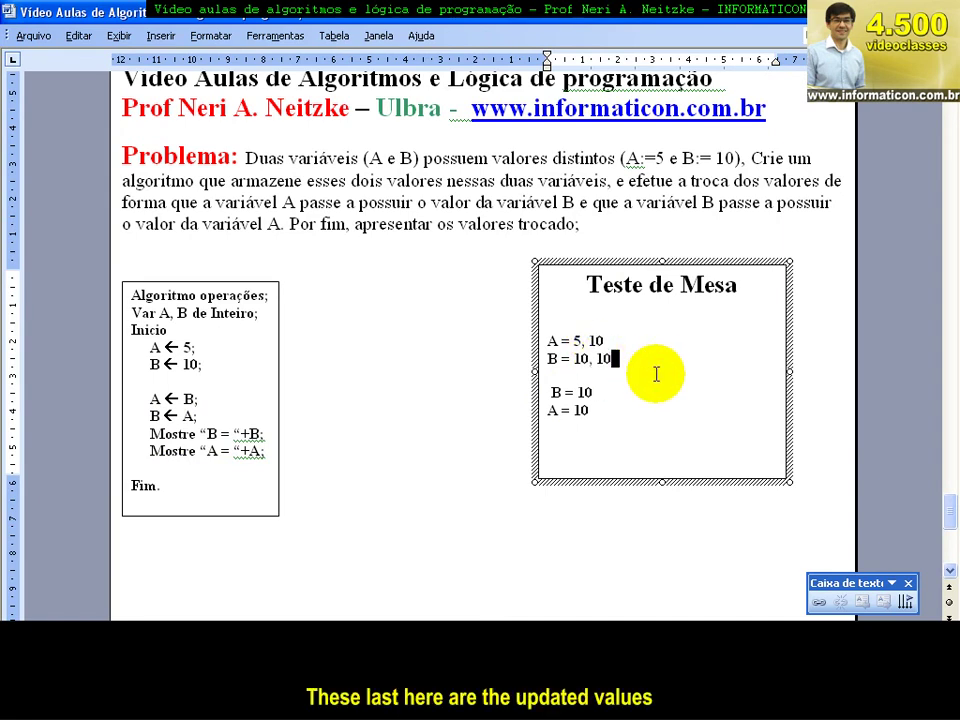
pyautogui.click(702, 407)
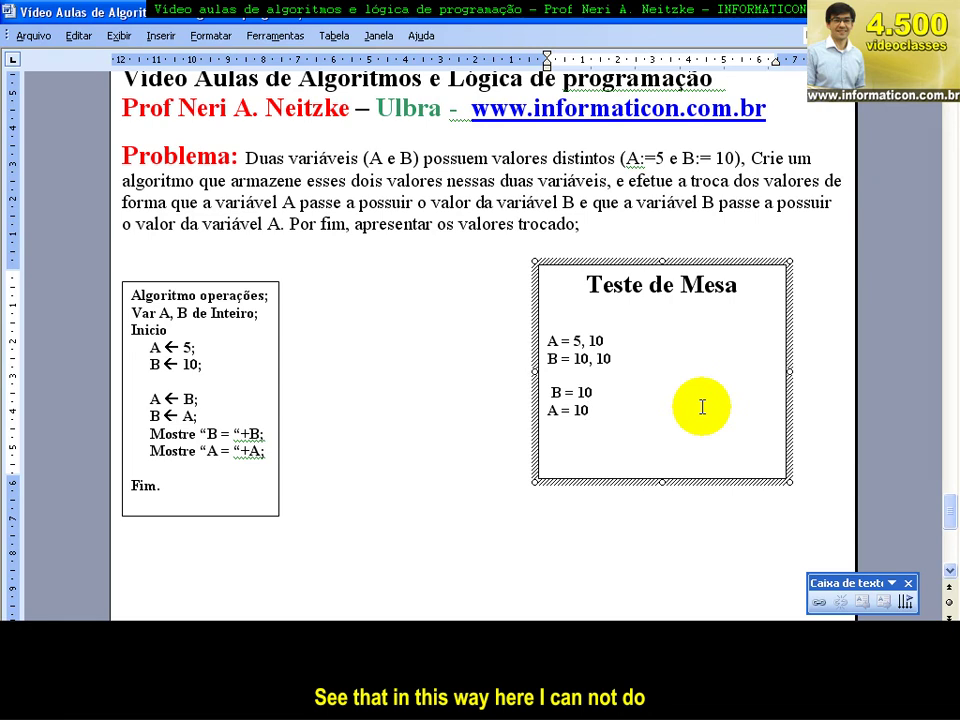
pyautogui.click(213, 409)
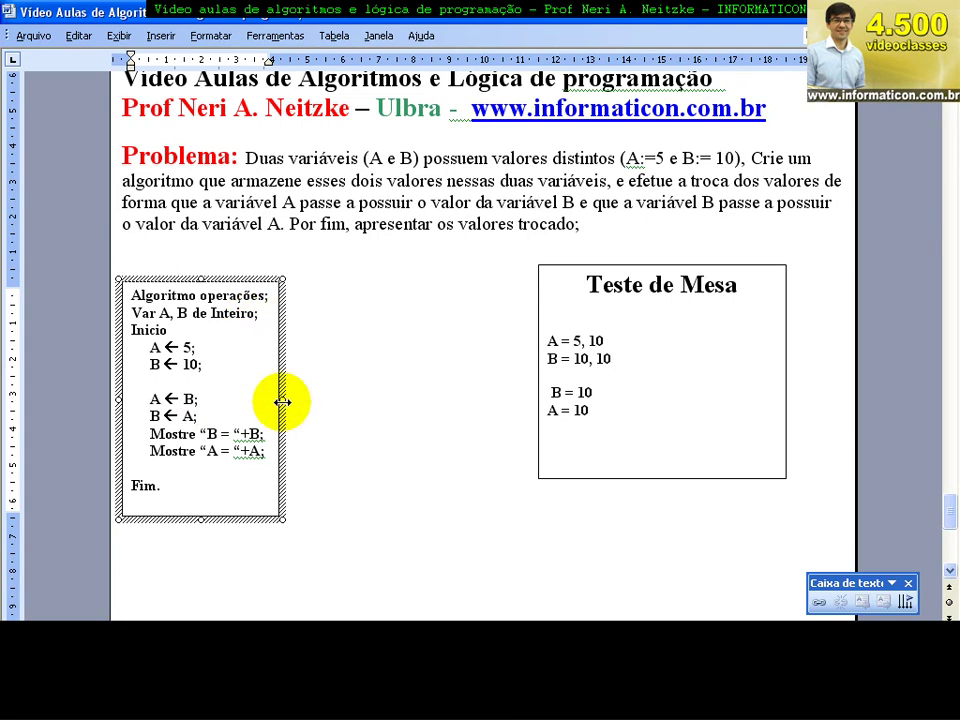
# Widen the algorithm box and add ', Auxiliar' after B in the Var declaration.
pyautogui.moveTo(283, 401); pyautogui.dragTo(373, 401)
pyautogui.click(188, 312)
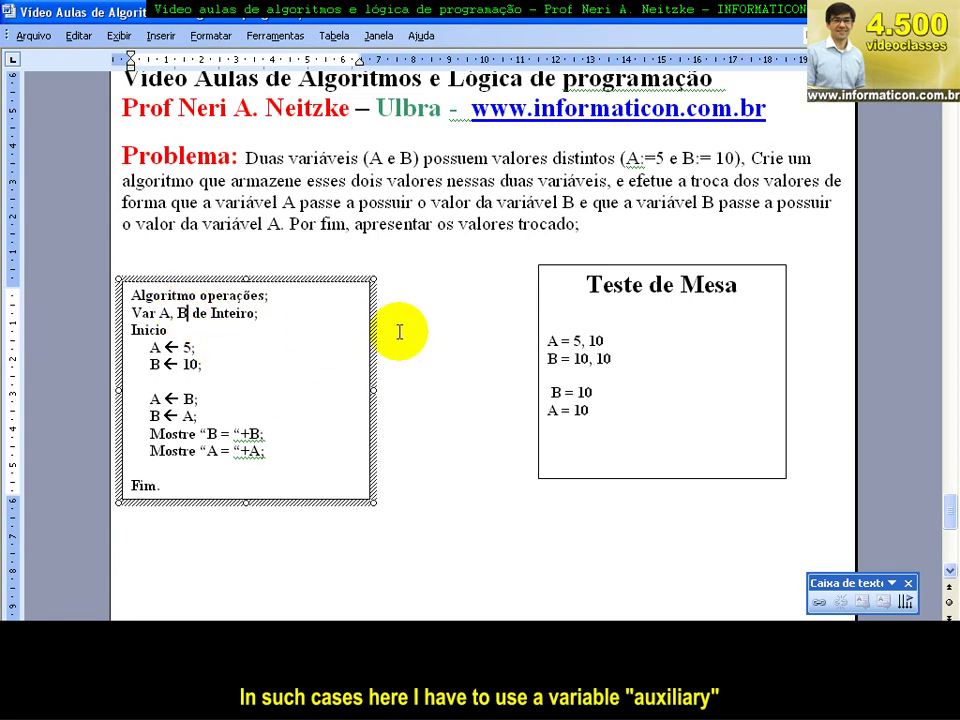
pyautogui.write(', Auxiliar')
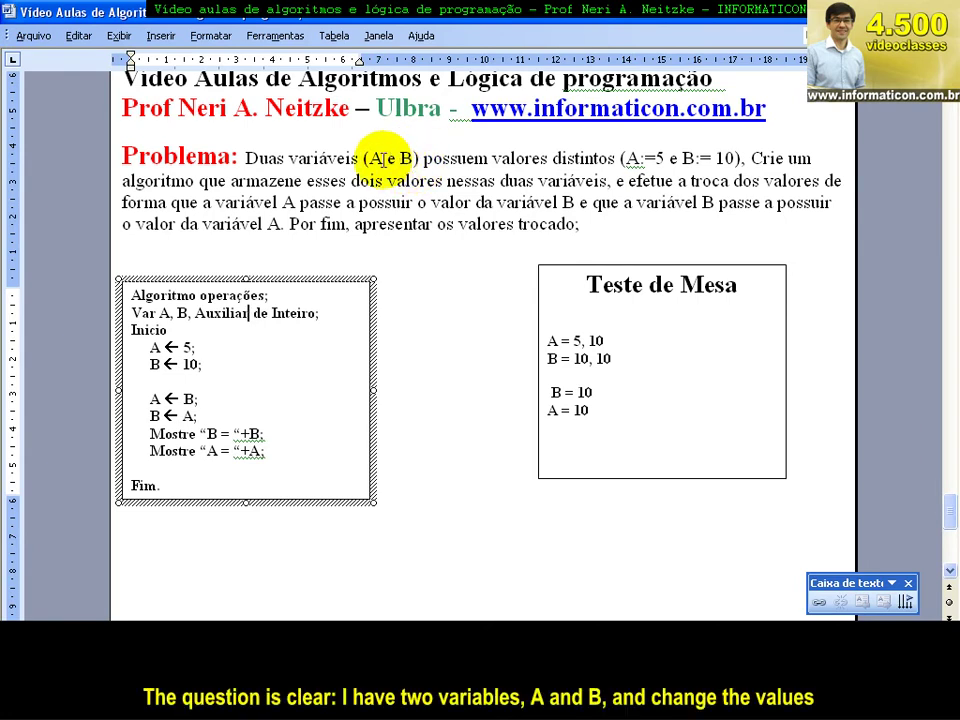
# Review variables A and B against the swap lines, ending with the caret after B ← 10;.
pyautogui.click(449, 158)
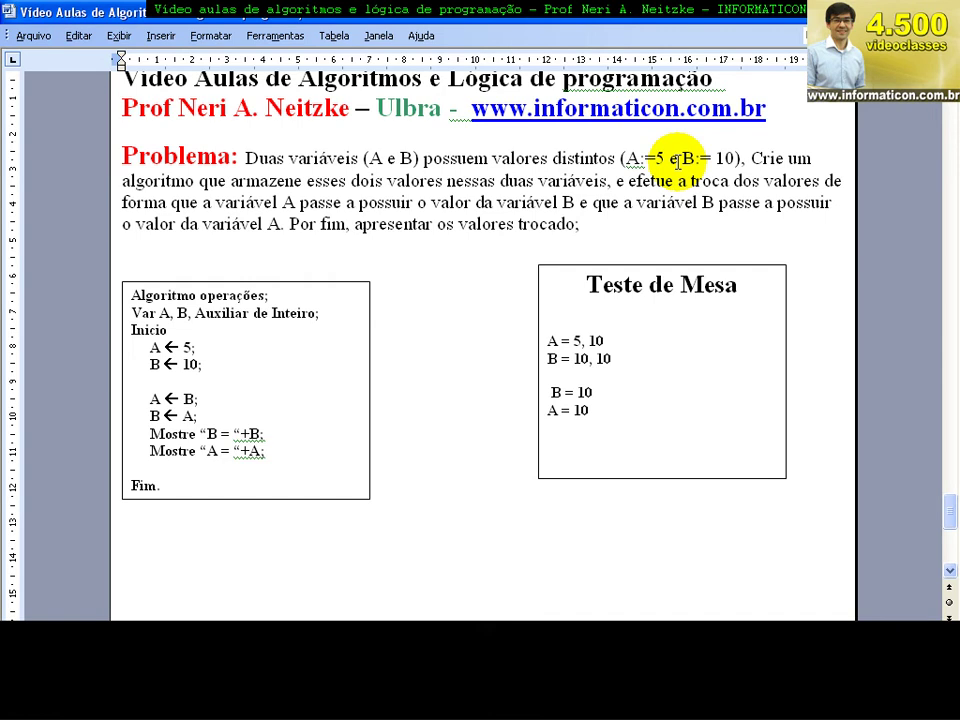
pyautogui.click(223, 347)
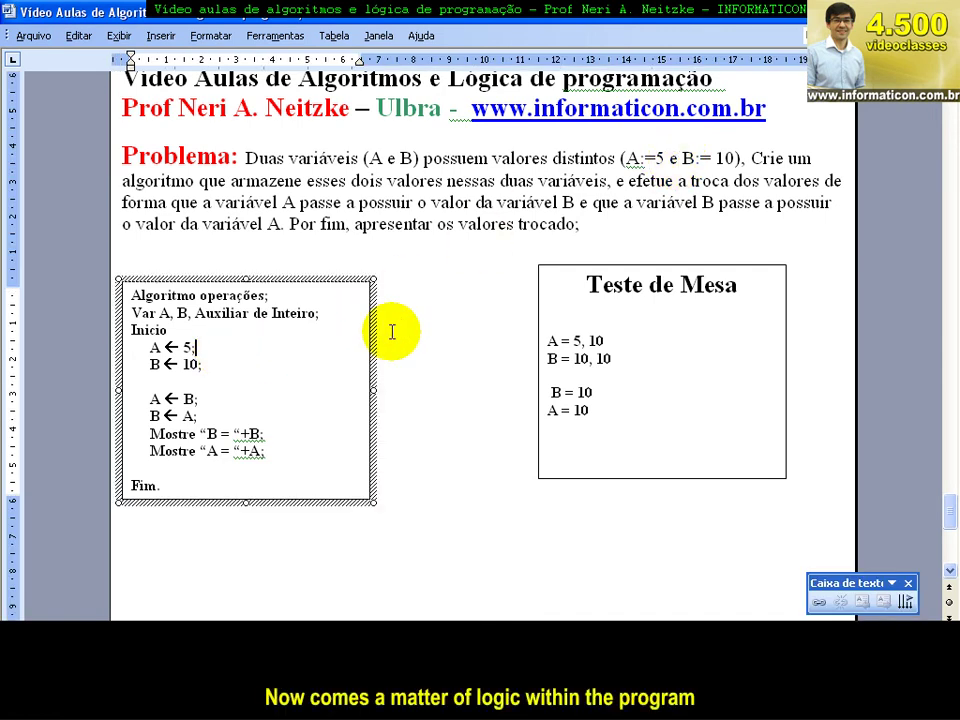
pyautogui.moveTo(947, 514); pyautogui.dragTo(947, 510)
pyautogui.click(198, 450)
pyautogui.moveTo(201, 452); pyautogui.dragTo(110, 450)
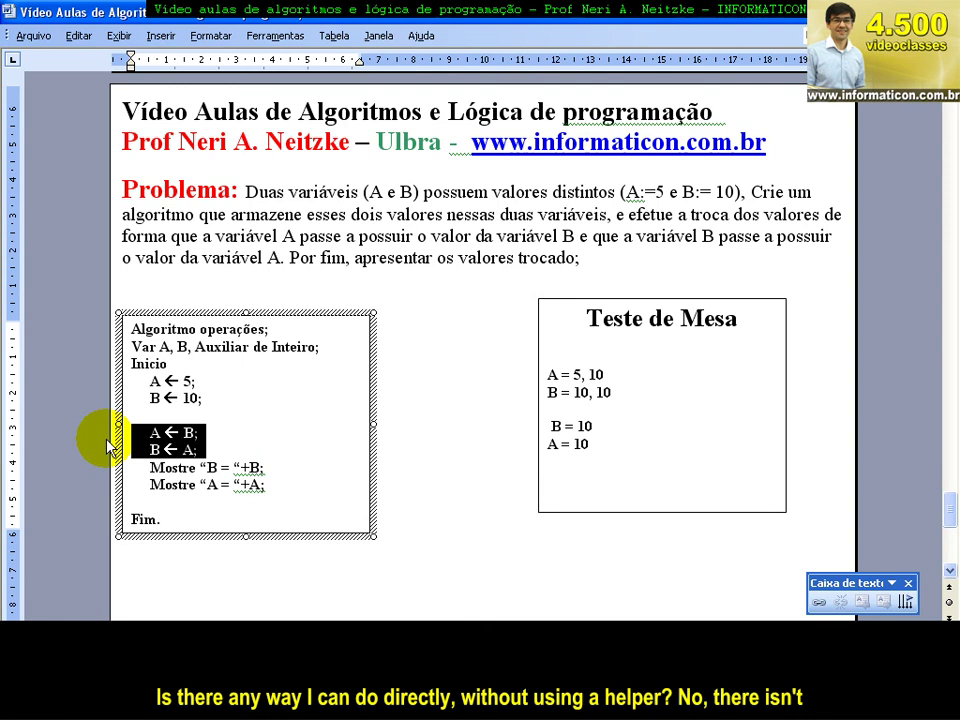
pyautogui.doubleClick(214, 347)
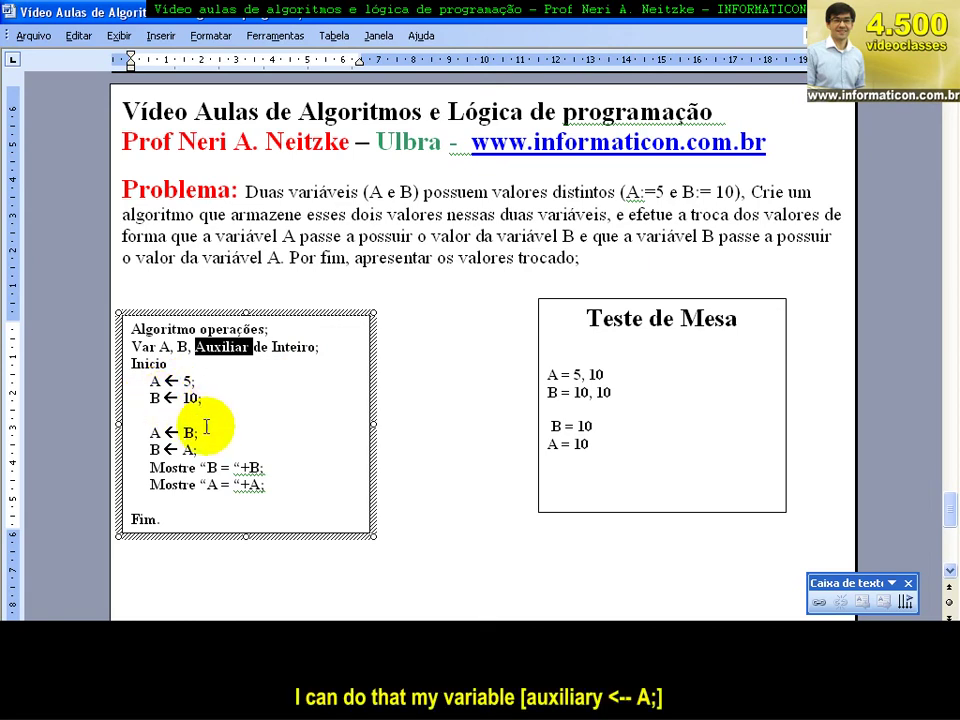
pyautogui.click(208, 398)
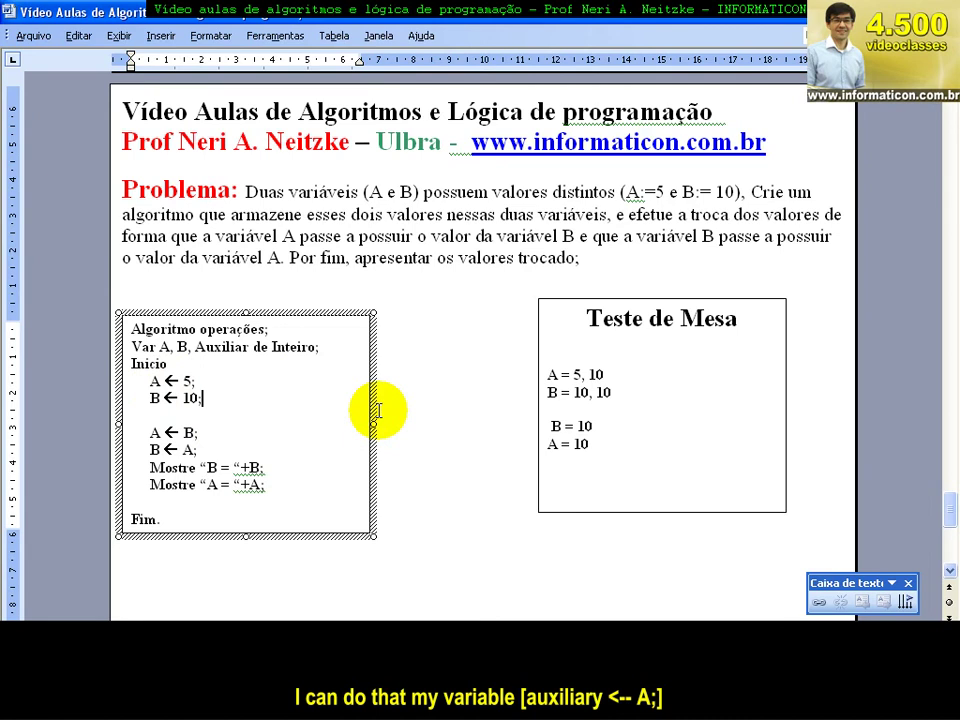
# Insert the line 'Auxiliar ← A;' after B ← 10; and align it with the others.
pyautogui.press('Return')
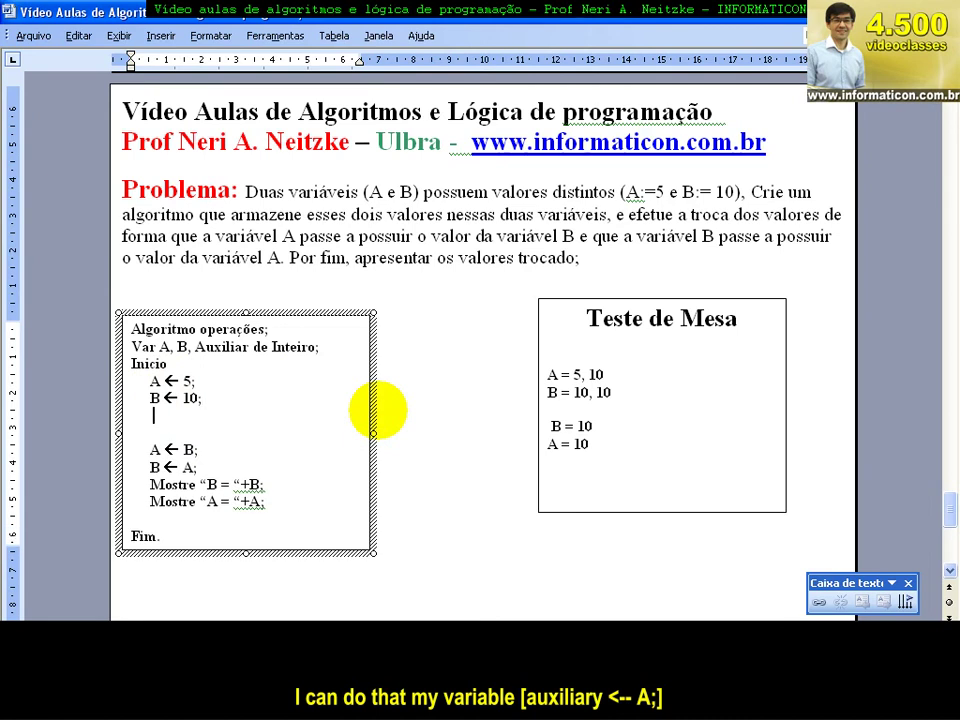
pyautogui.write('Au')
pyautogui.doubleClick(577, 374)
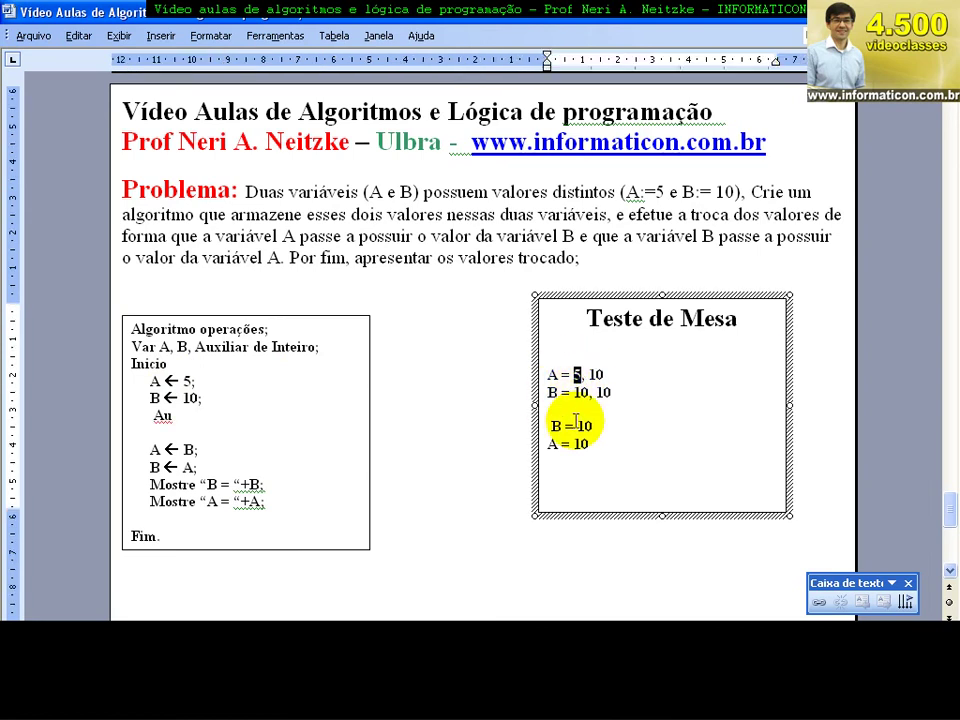
pyautogui.click(180, 418)
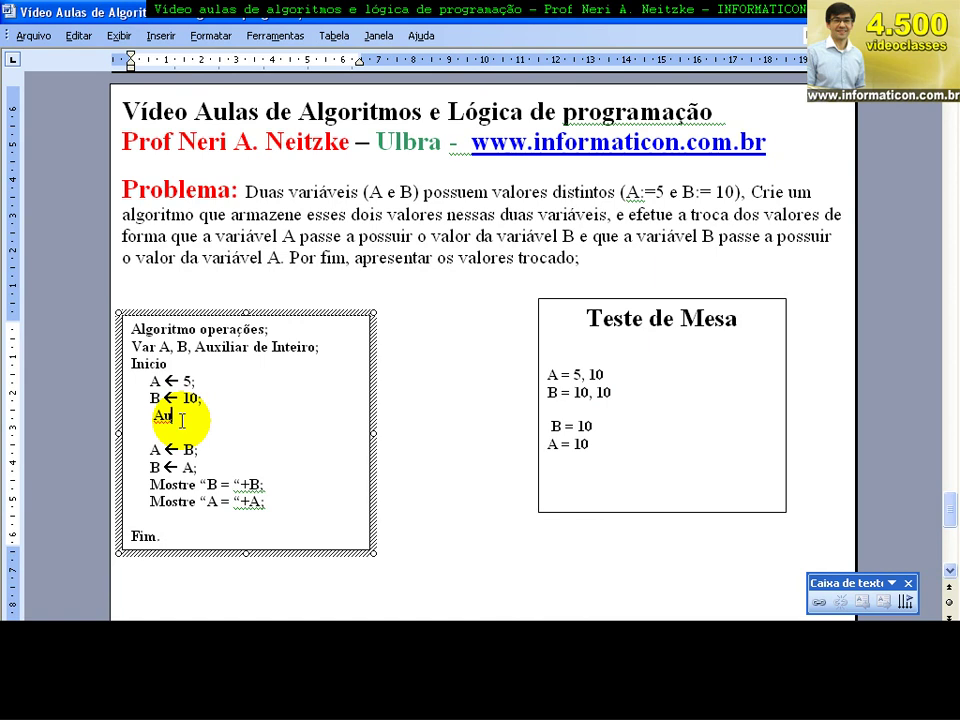
pyautogui.write('xiliar')
pyautogui.write('--')
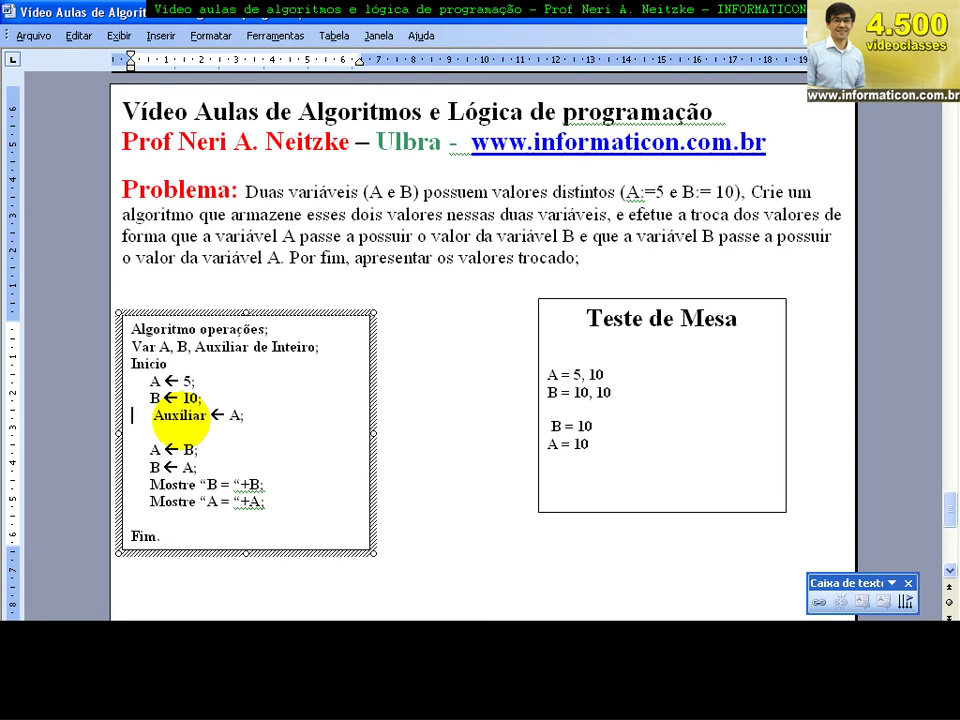
pyautogui.press('Delete')
pyautogui.press('Down')
pyautogui.press('Down')
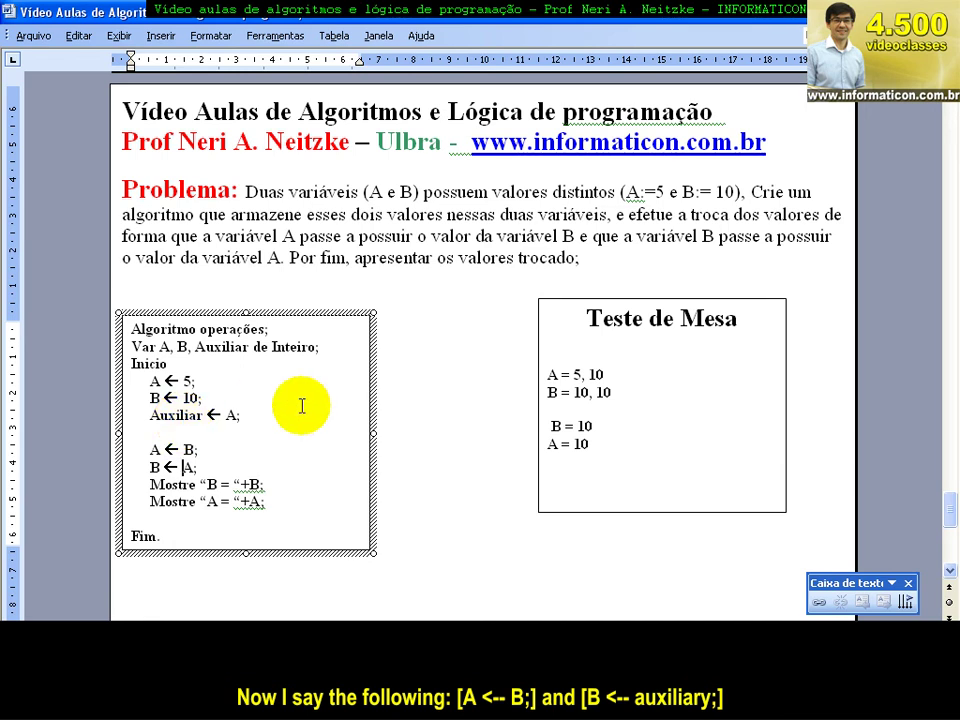
# Change the last assignment to 'B ← Auxiliar;' and delete the old Teste de Mesa trace.
pyautogui.doubleClick(189, 449)
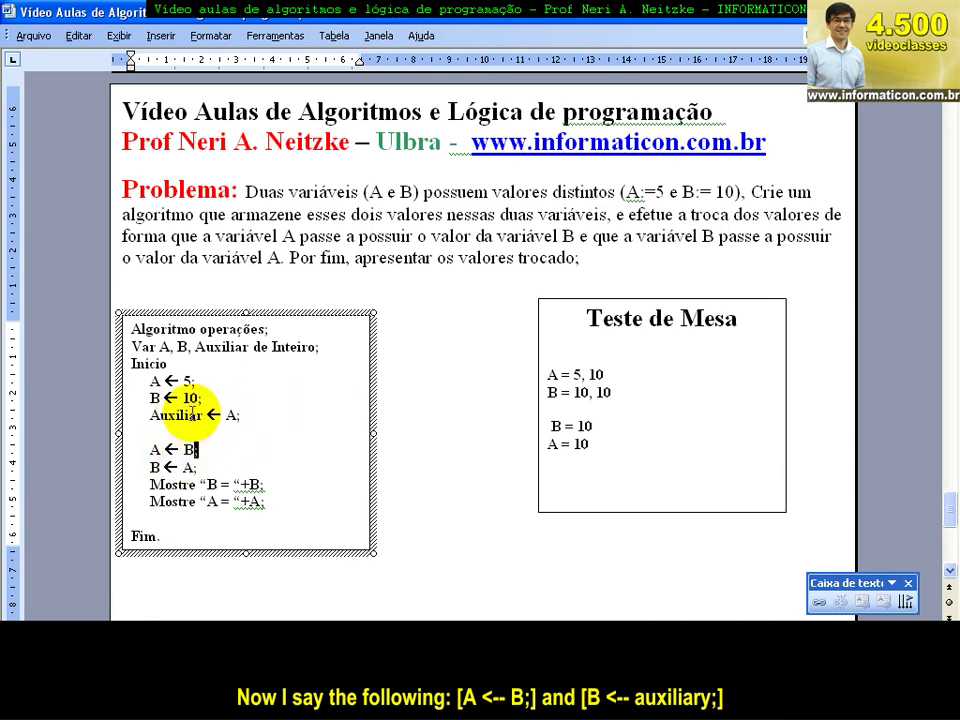
pyautogui.click(184, 465)
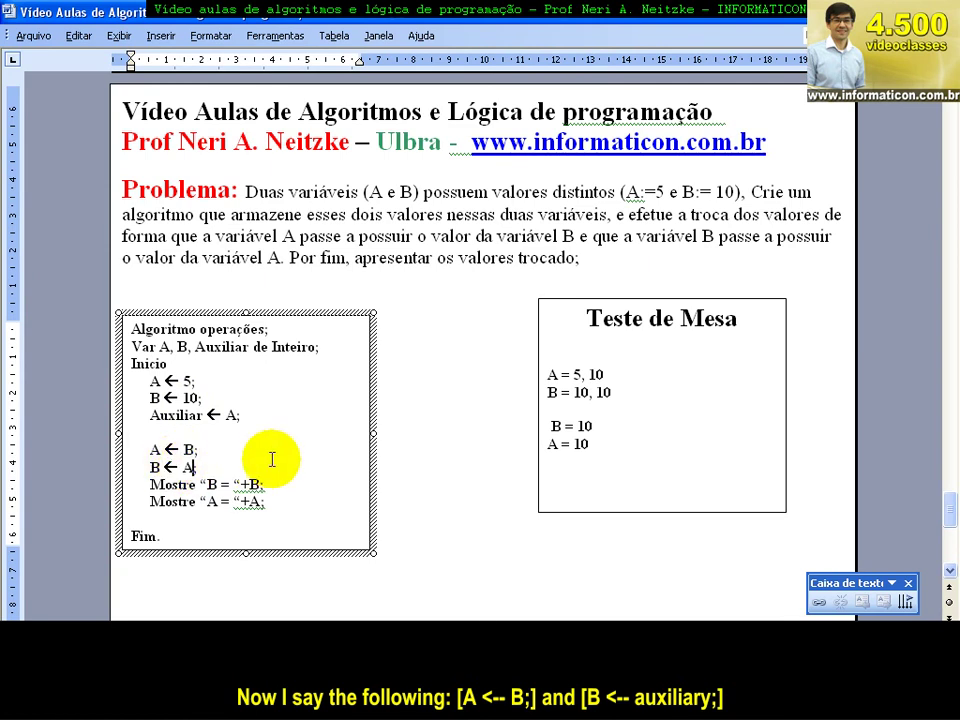
pyautogui.write('uxiliar')
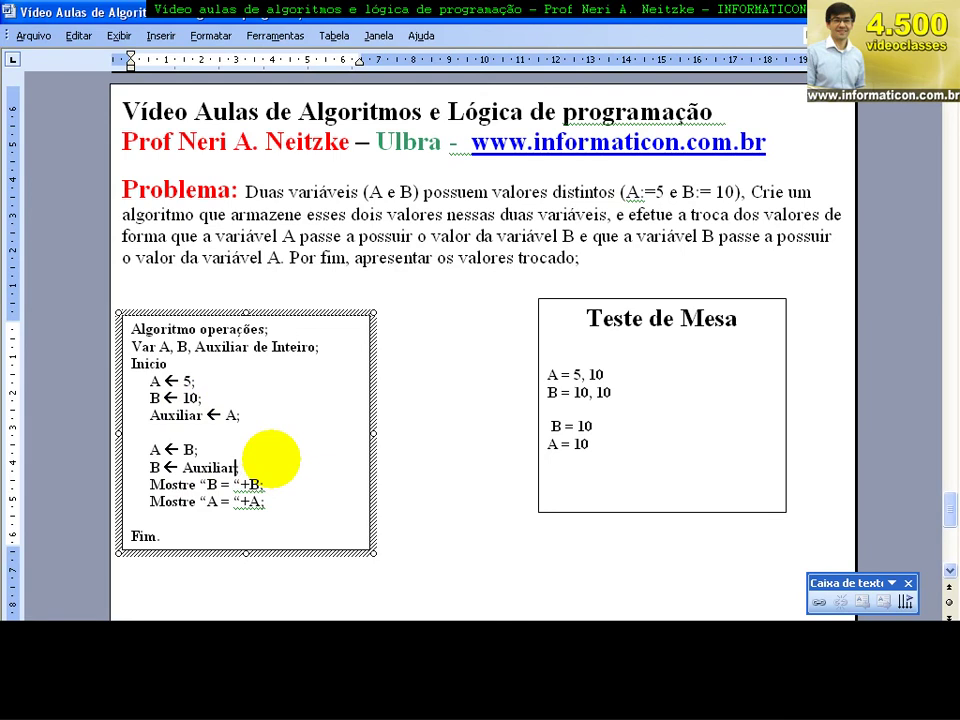
pyautogui.moveTo(595, 500); pyautogui.dragTo(506, 372)
pyautogui.press('Delete')
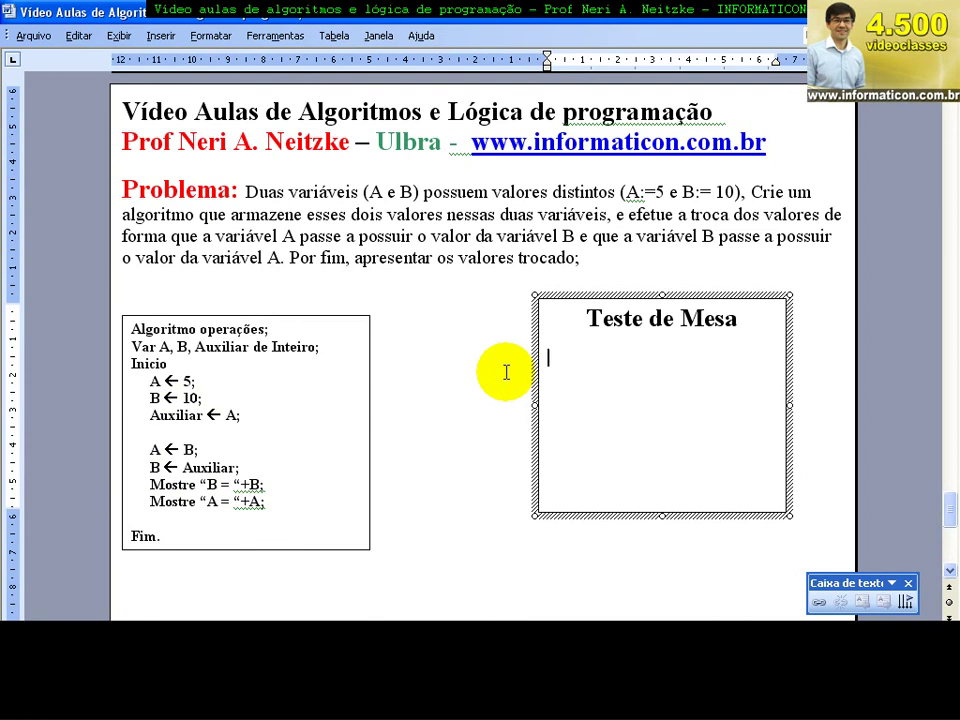
# Start a fresh trace listing A, B and Auxiliar, giving A the value 5.
pyautogui.write('A')
pyautogui.press('Return')
pyautogui.write('B')
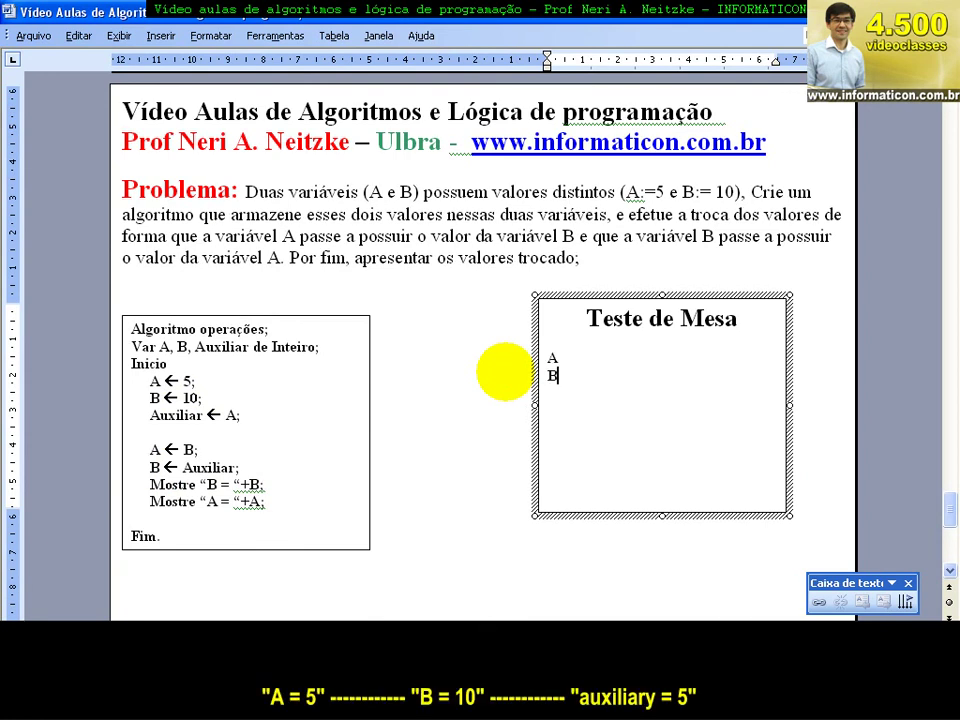
pyautogui.write('Auziliar')
pyautogui.press('Up')
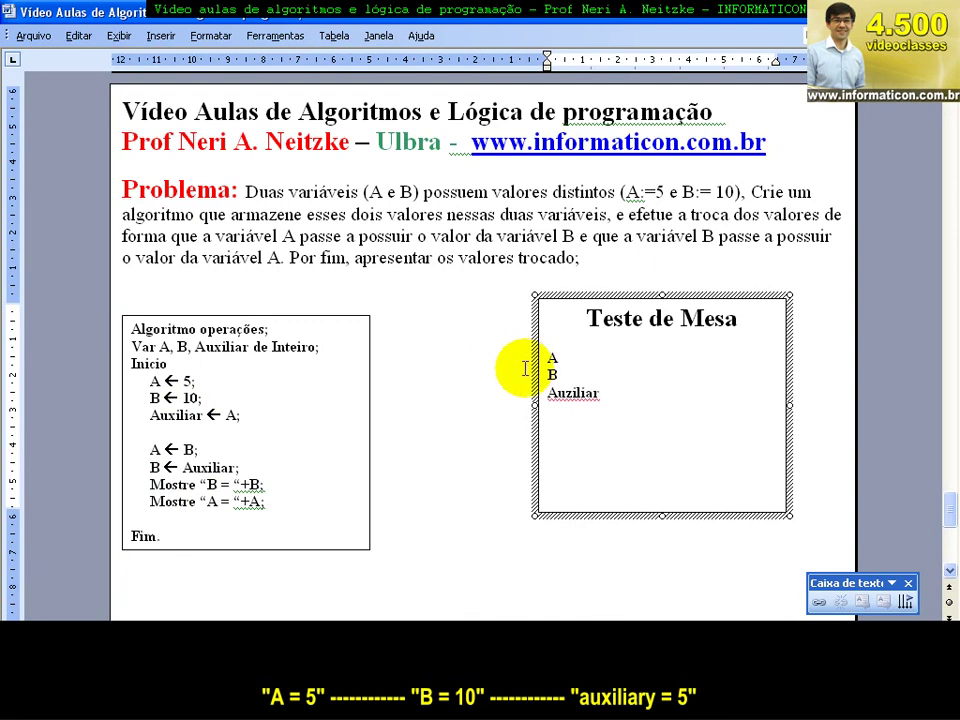
pyautogui.moveTo(330, 346); pyautogui.dragTo(125, 346)
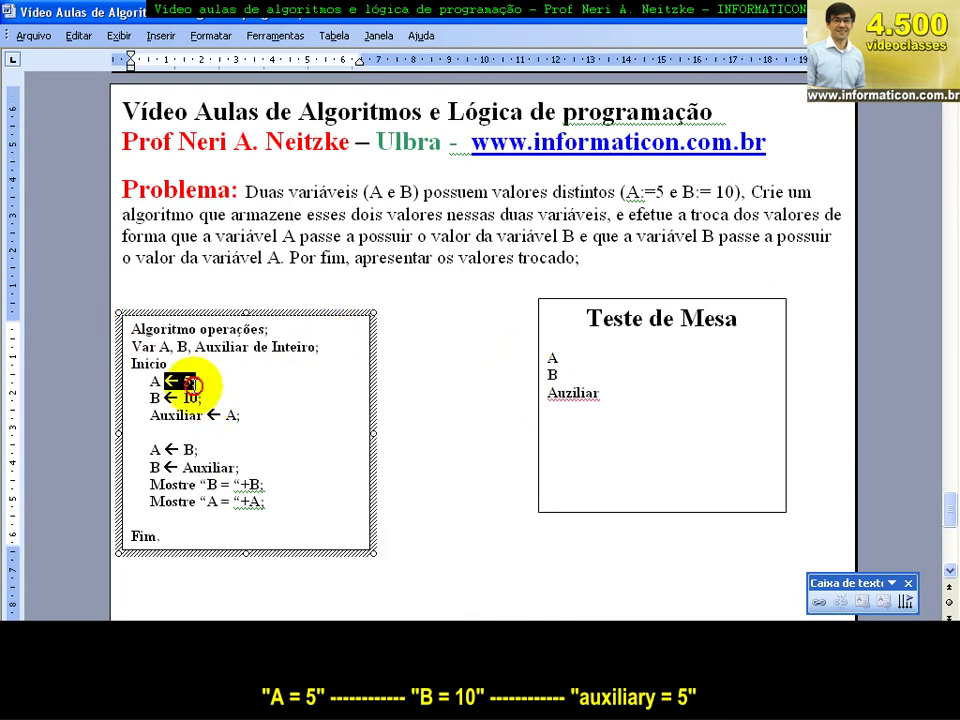
pyautogui.moveTo(205, 381); pyautogui.dragTo(140, 381)
pyautogui.click(560, 360)
pyautogui.write('5')
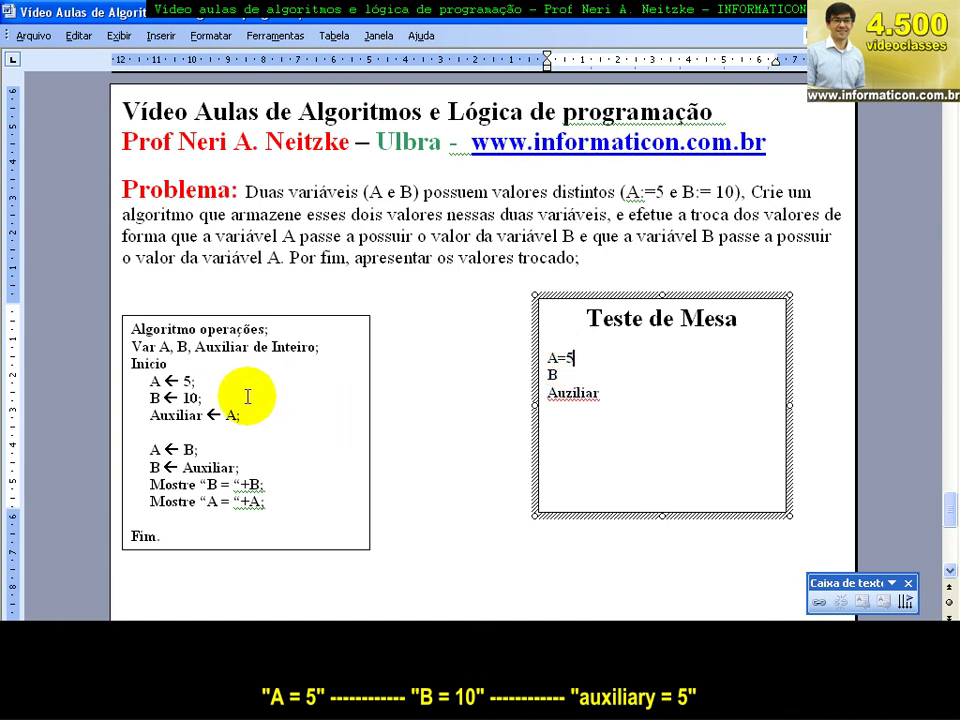
# Enter B=10 in the trace and make that line bold.
pyautogui.moveTo(251, 396); pyautogui.dragTo(96, 396)
pyautogui.click(588, 375)
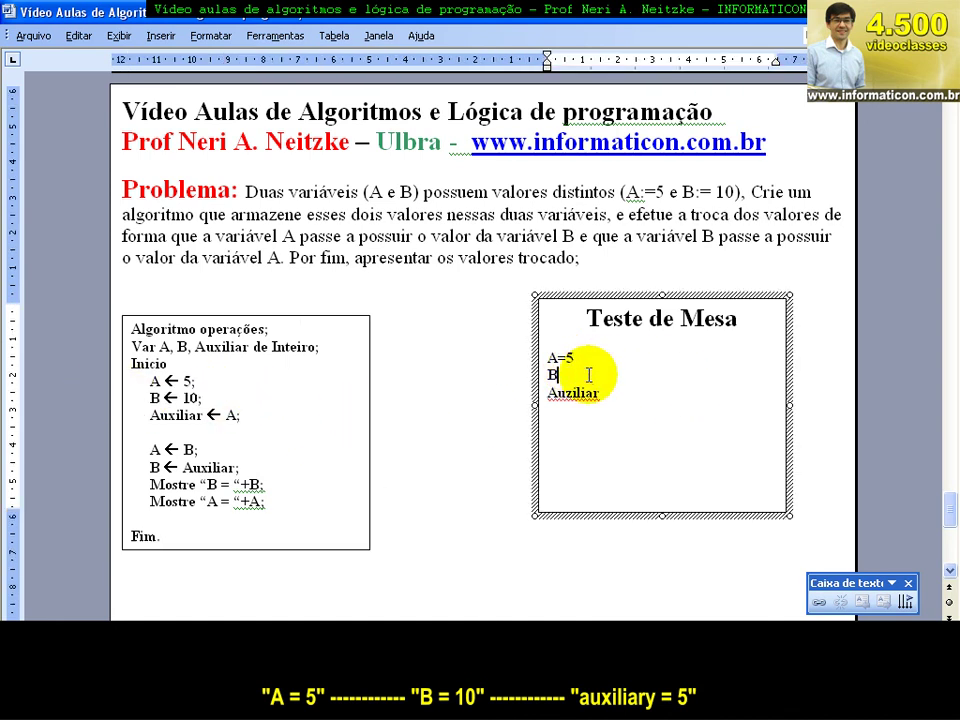
pyautogui.write('=10')
pyautogui.hotkey('shift', 'Home')
pyautogui.hotkey('ctrl', 'b')
# Trace Auxiliar ← A; by entering Auxiliar=5, copied from A's value.
pyautogui.click(572, 395)
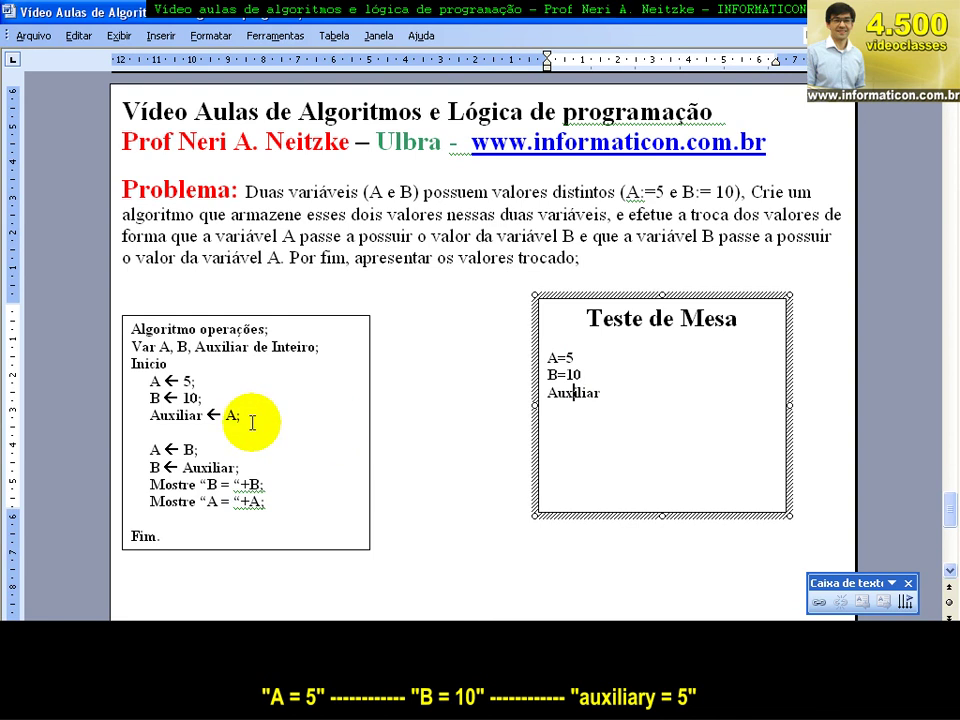
pyautogui.moveTo(253, 418); pyautogui.dragTo(86, 417)
pyautogui.click(606, 394)
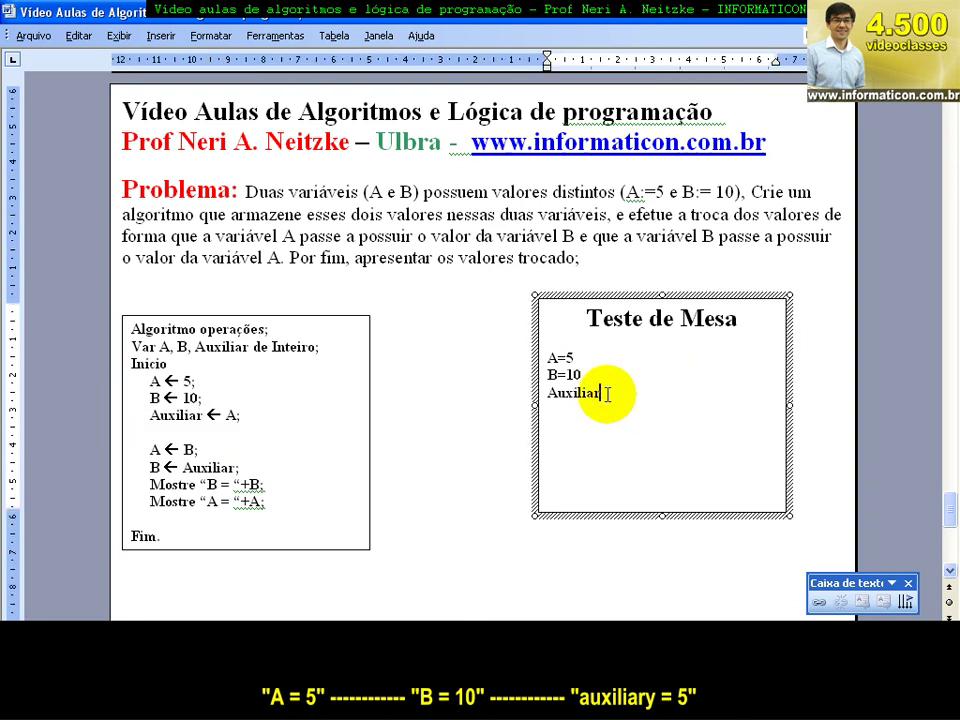
pyautogui.write('=')
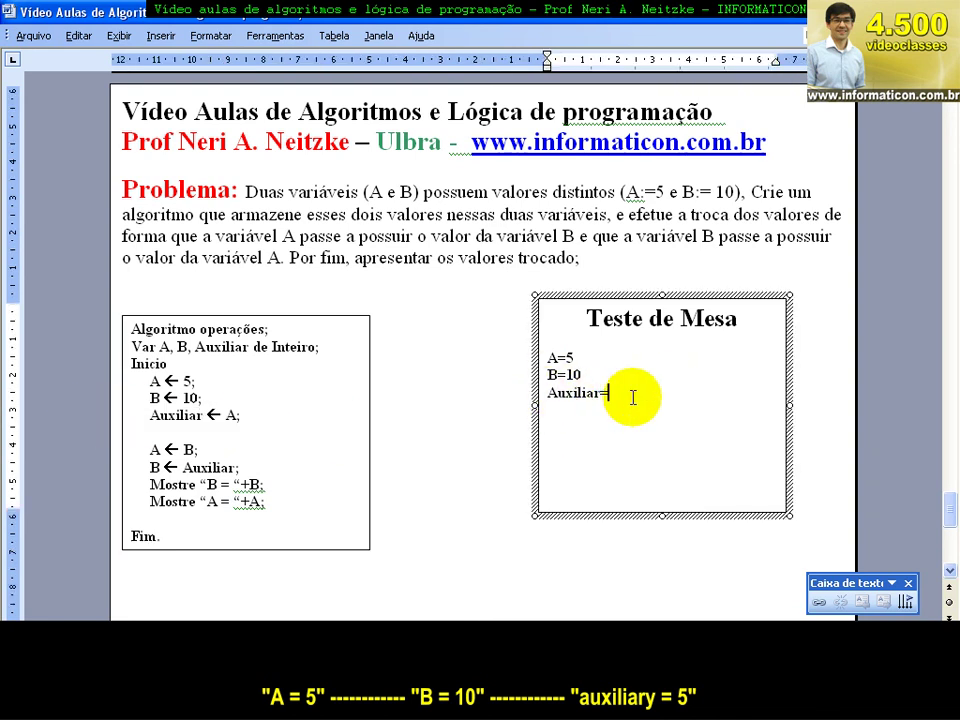
pyautogui.doubleClick(566, 357)
pyautogui.moveTo(549, 357); pyautogui.dragTo(575, 357)
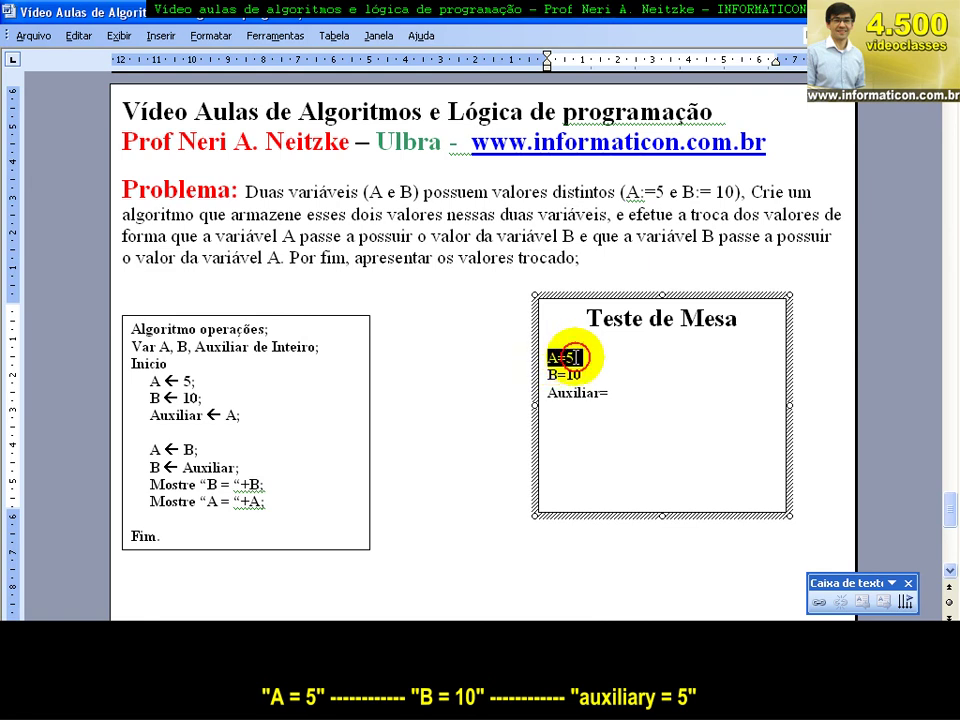
pyautogui.click(608, 394)
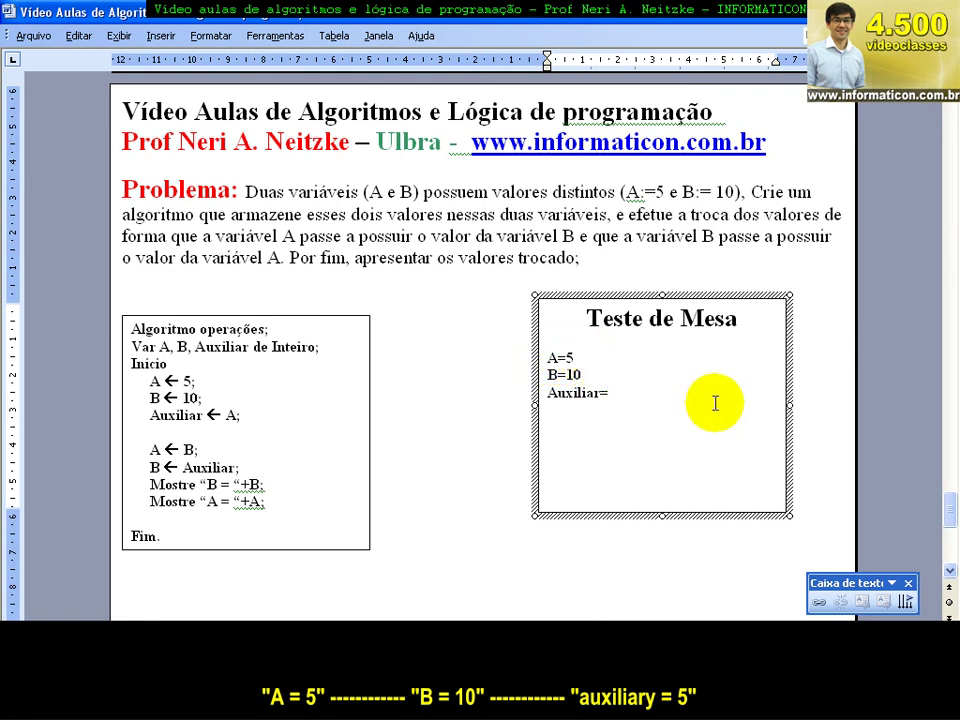
pyautogui.write('5')
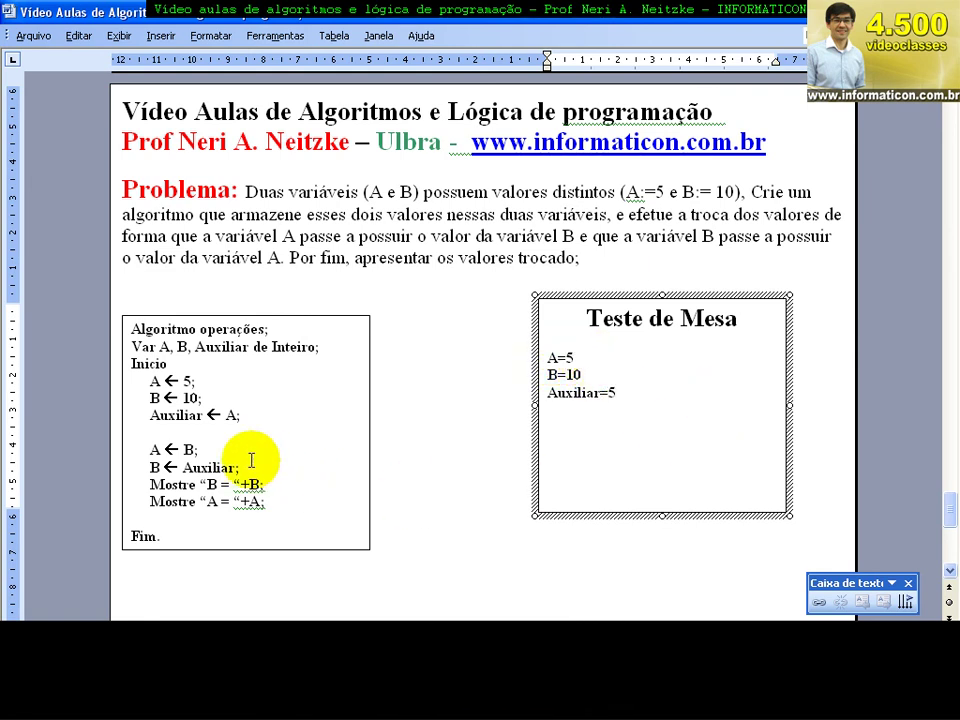
# Trace the A ← B; step by changing A's value in the trace to 10.
pyautogui.click(215, 450)
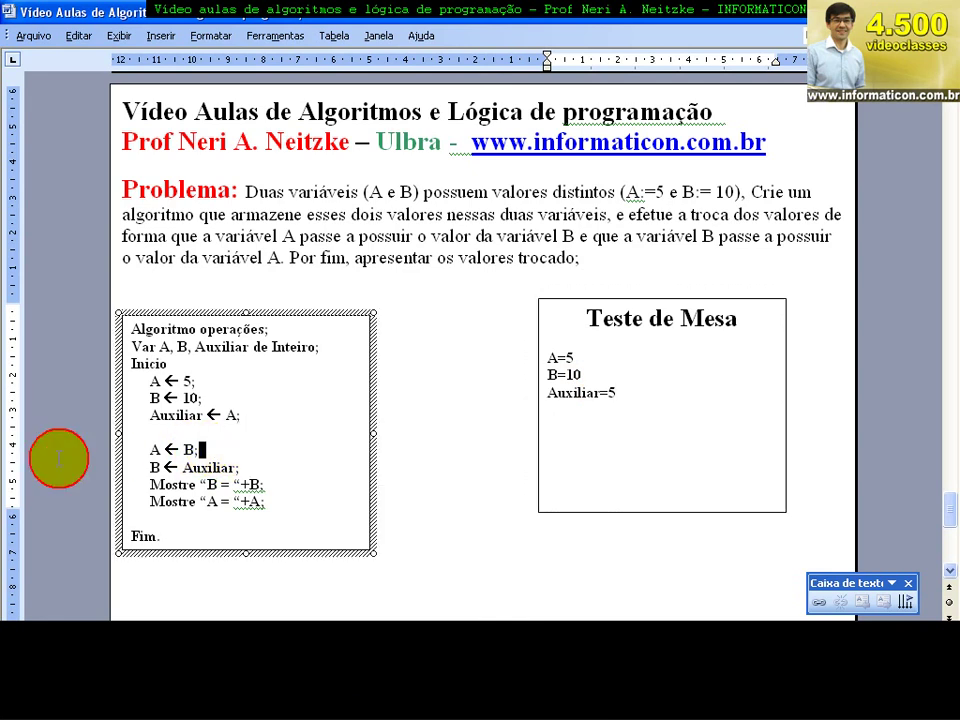
pyautogui.moveTo(203, 450); pyautogui.dragTo(133, 450)
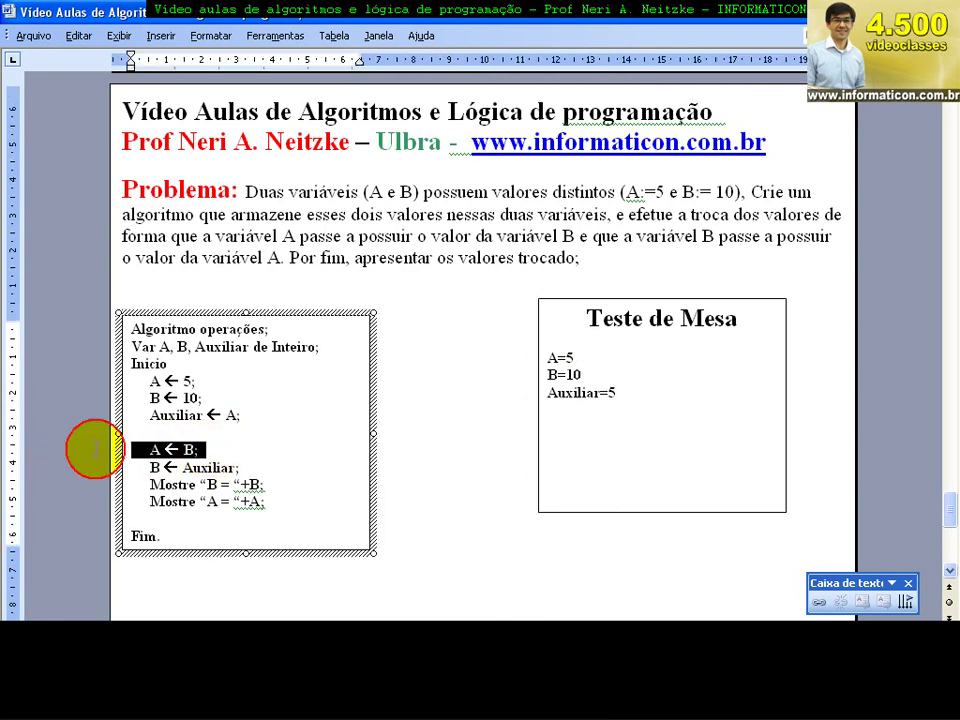
pyautogui.click(573, 412)
pyautogui.click(559, 356)
pyautogui.write(',')
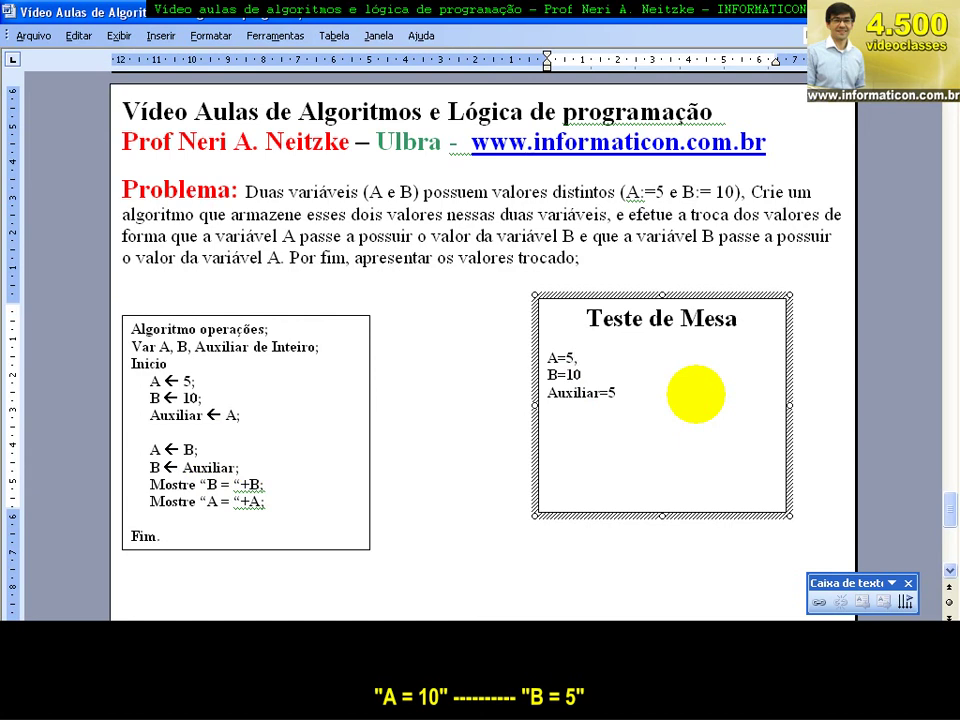
pyautogui.press('BackSpace')
pyautogui.press('BackSpace')
pyautogui.write('10')
# Trace B ← Auxiliar; so B reads 5, then check the final values.
pyautogui.moveTo(252, 470); pyautogui.dragTo(81, 461)
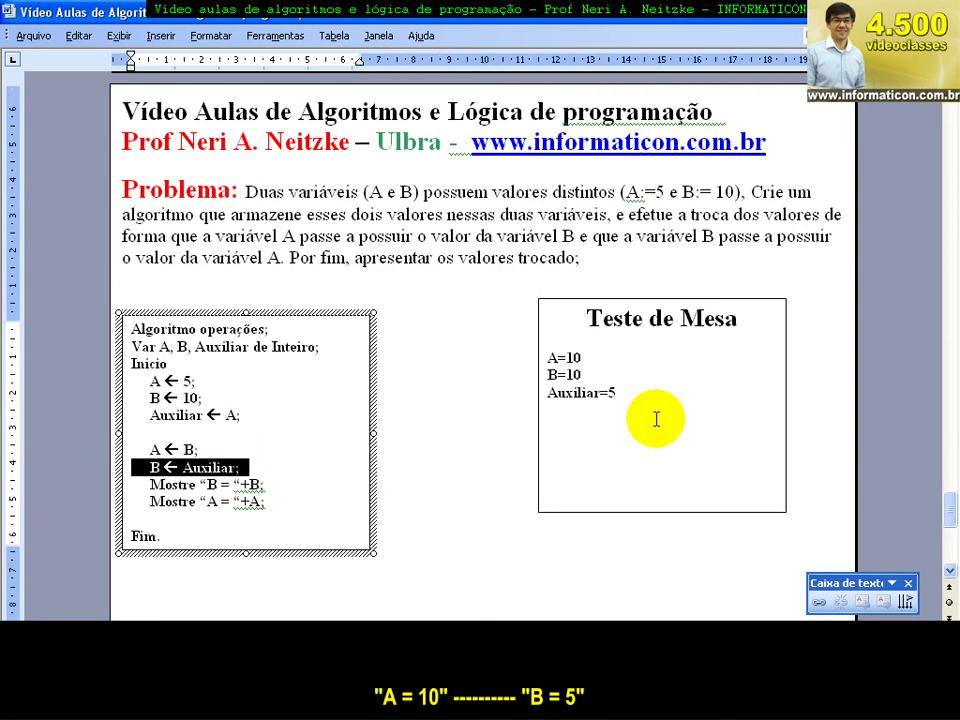
pyautogui.click(576, 374)
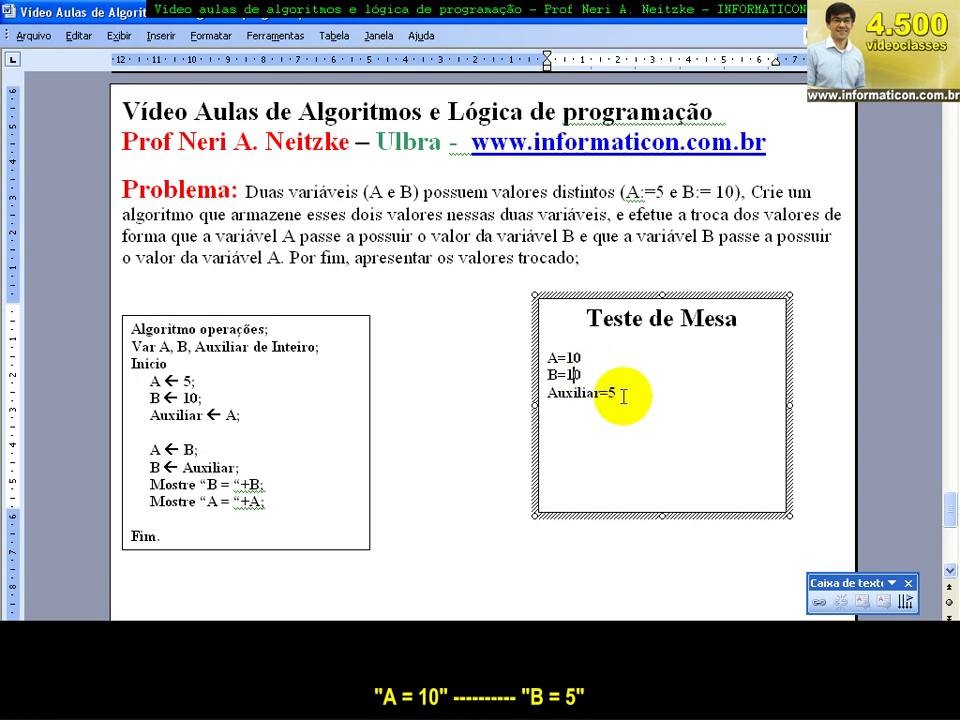
pyautogui.press('Delete')
pyautogui.press('BackSpace')
pyautogui.write('5')
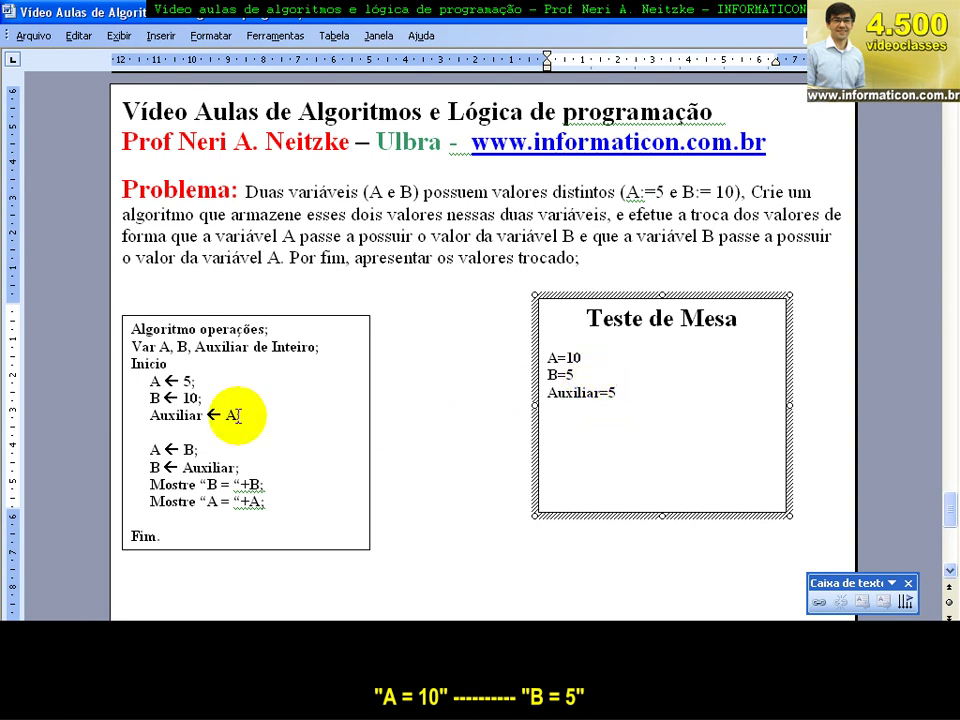
pyautogui.click(190, 380)
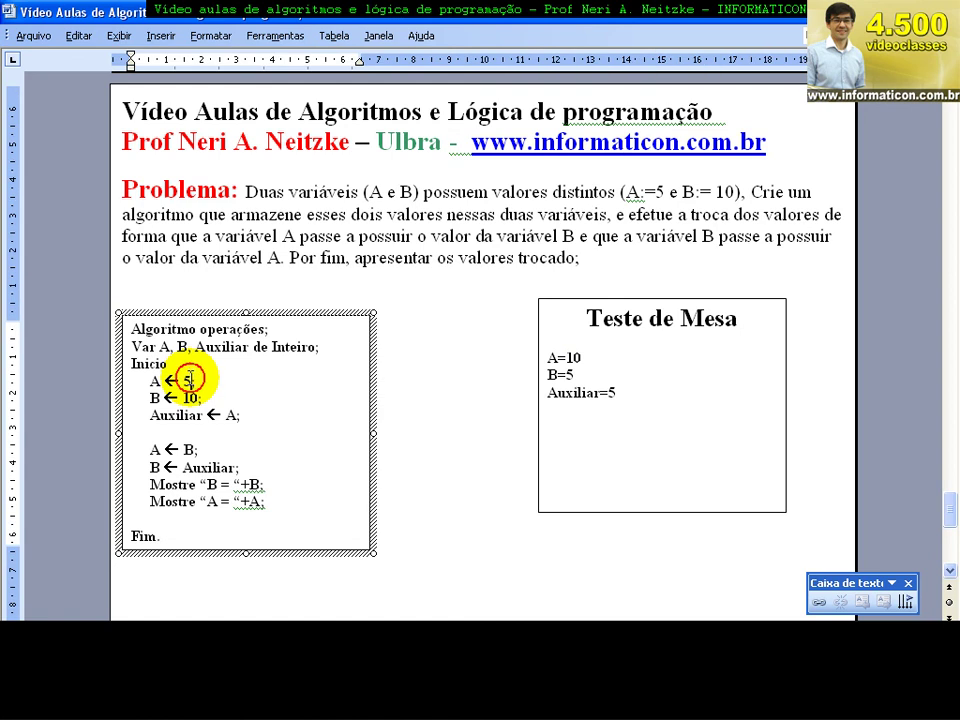
pyautogui.doubleClick(568, 358)
pyautogui.doubleClick(190, 398)
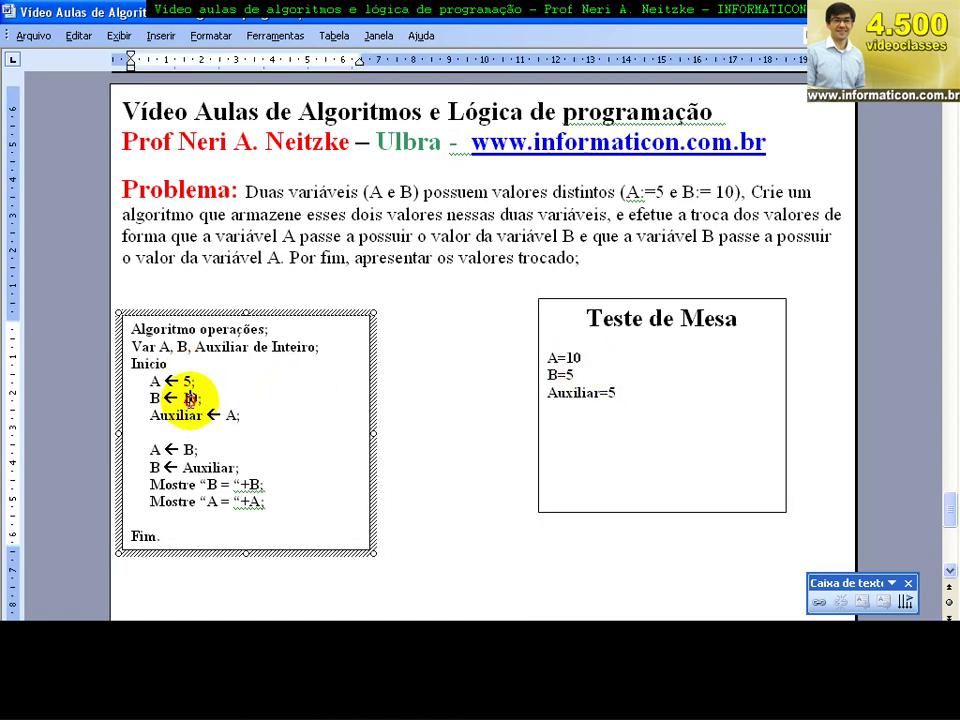
pyautogui.doubleClick(575, 374)
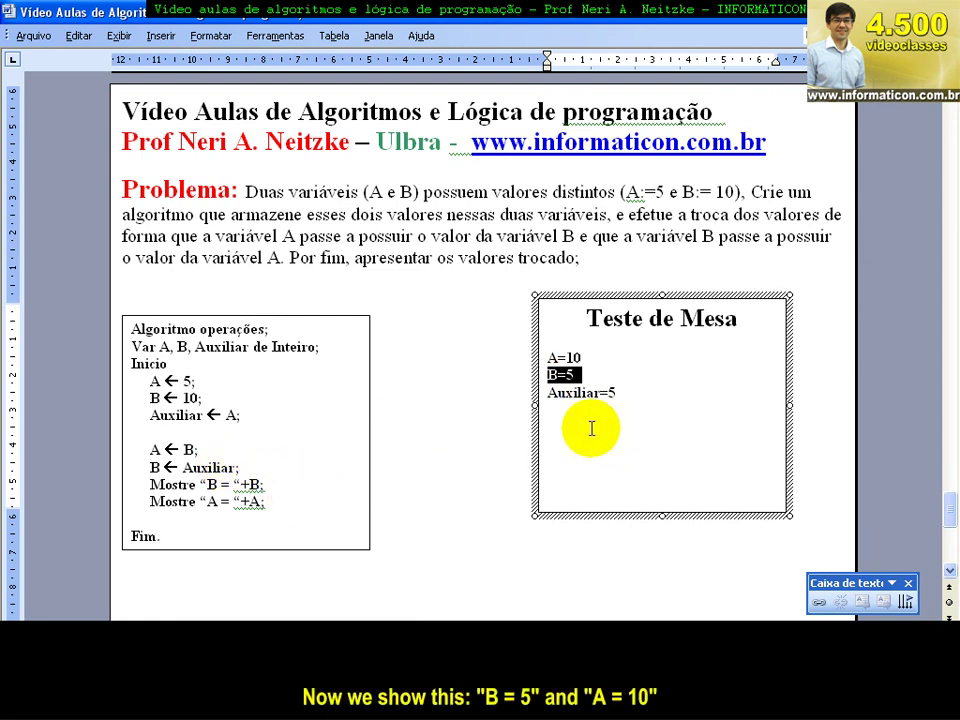
pyautogui.click(553, 418)
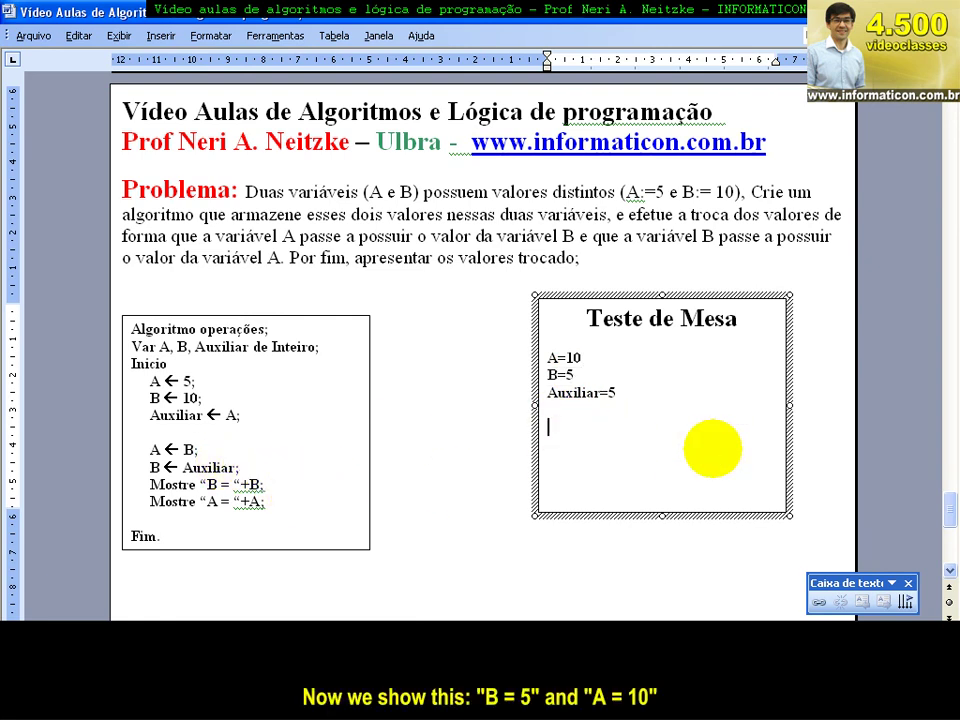
# Add the output lines 'B = 5' and 'A = 10' below Auxiliar=5 in the trace.
pyautogui.moveTo(272, 484); pyautogui.dragTo(100, 486)
pyautogui.click(549, 426)
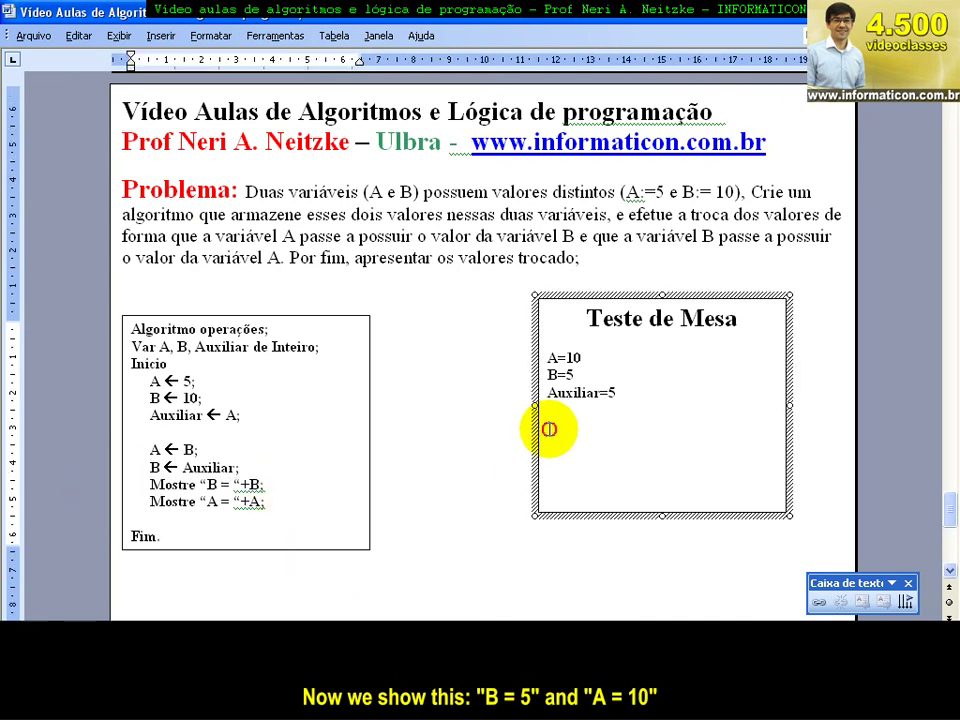
pyautogui.write('B =')
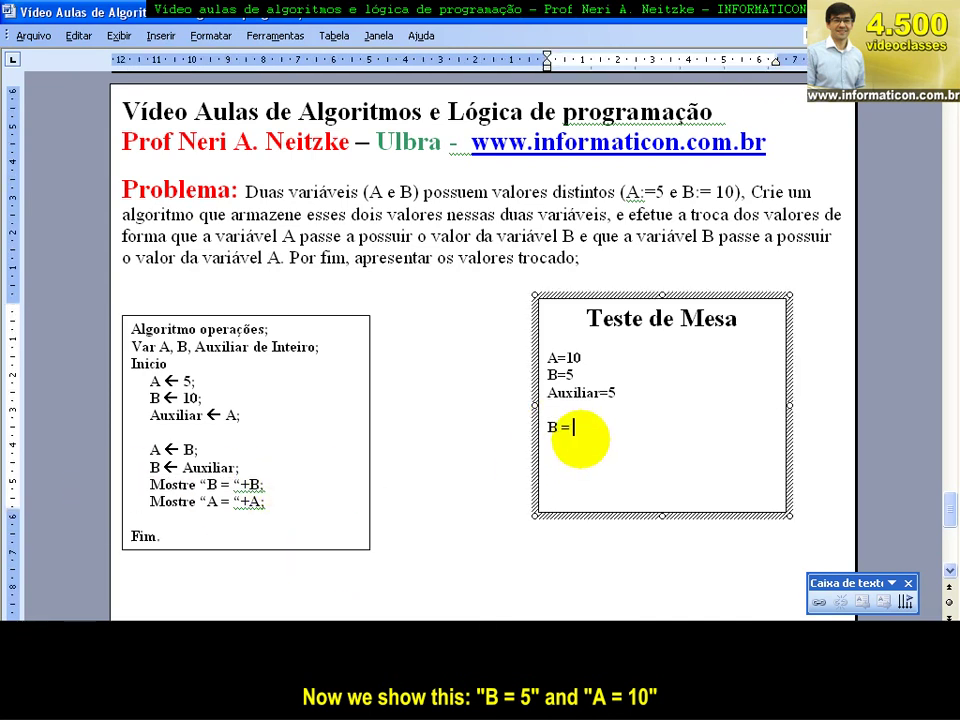
pyautogui.click(557, 375)
pyautogui.click(575, 427)
pyautogui.write('5 A = 10')
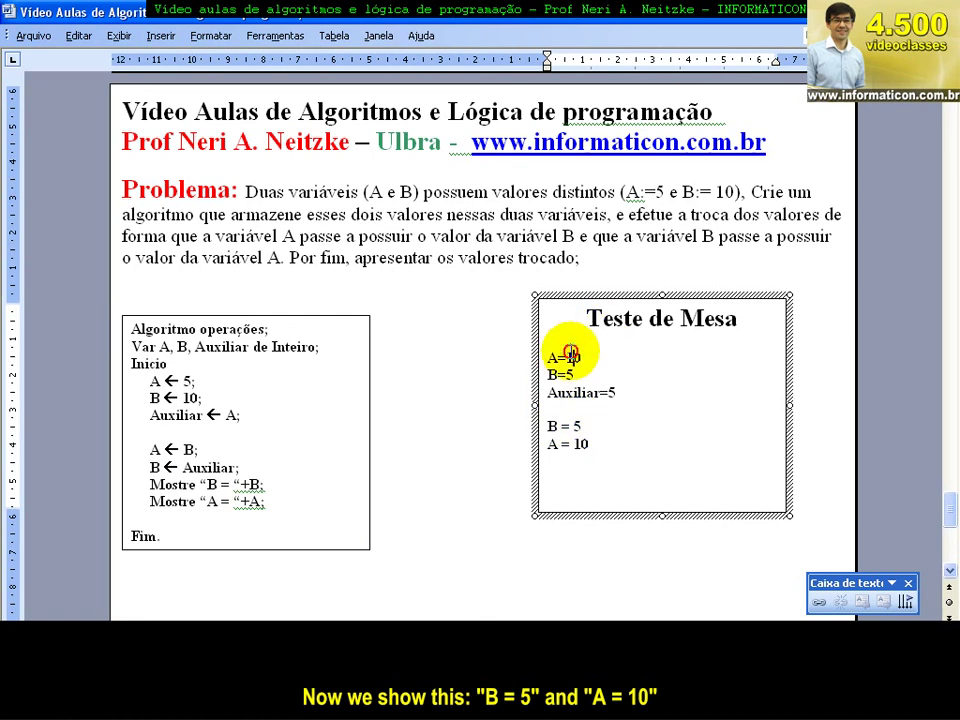
pyautogui.doubleClick(572, 357)
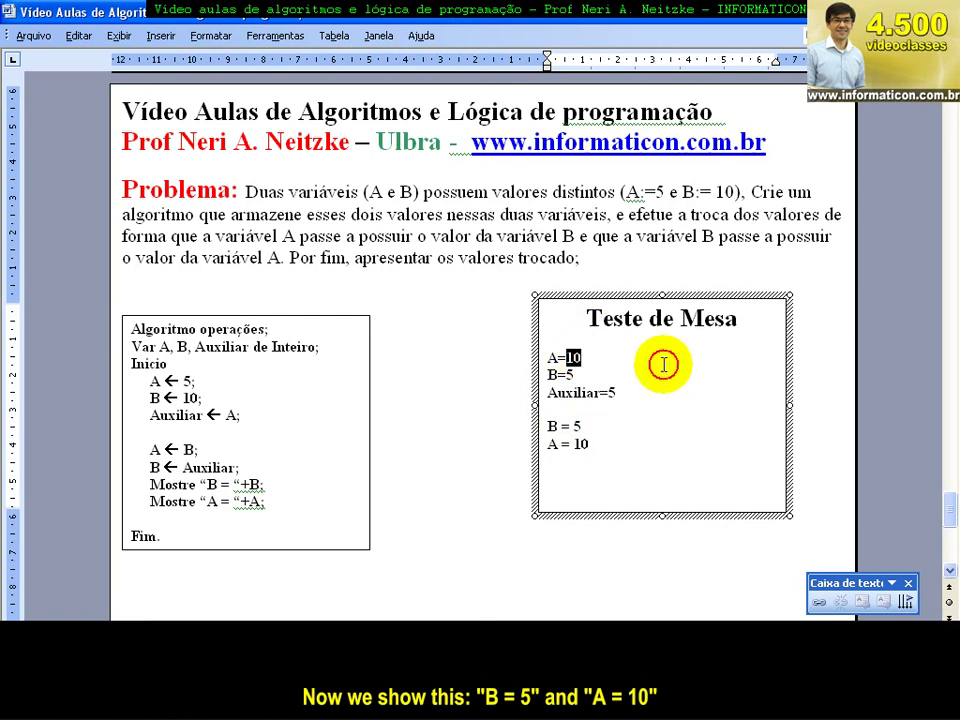
pyautogui.click(594, 484)
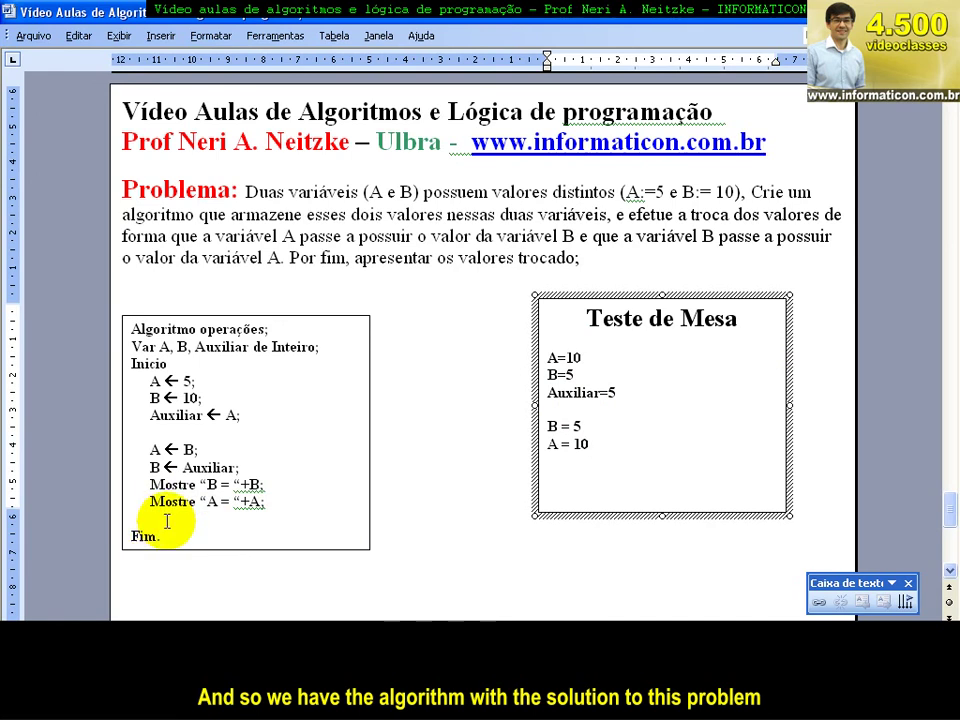
# Select the algorithm, the Problema statement and the trace in turn to review the page.
pyautogui.moveTo(167, 520); pyautogui.dragTo(30, 335)
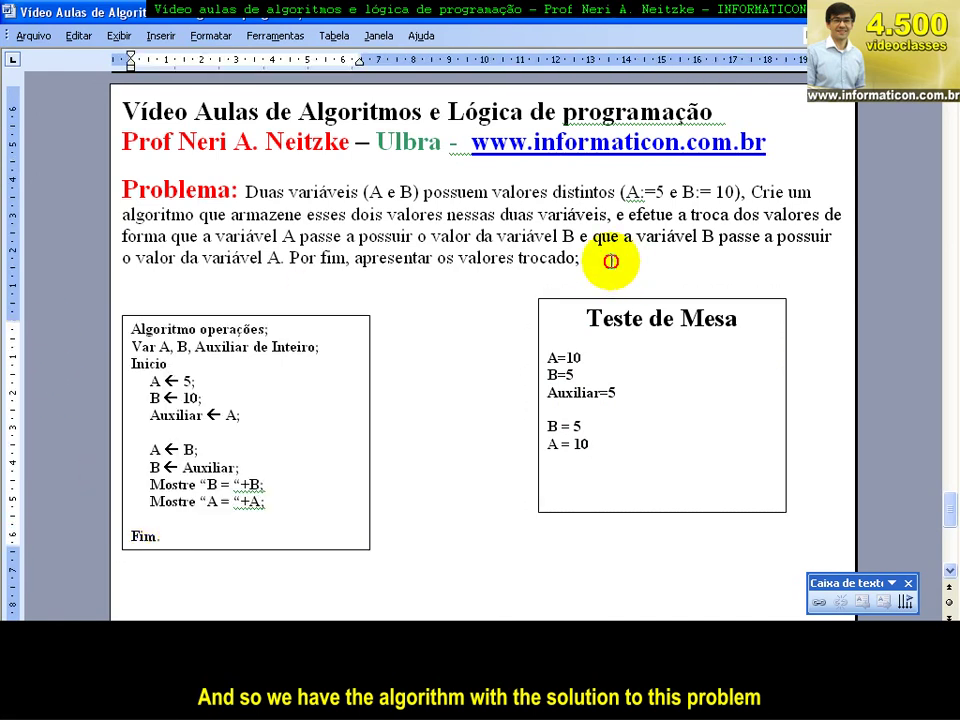
pyautogui.moveTo(611, 259); pyautogui.dragTo(245, 190)
pyautogui.moveTo(621, 439); pyautogui.dragTo(527, 346)
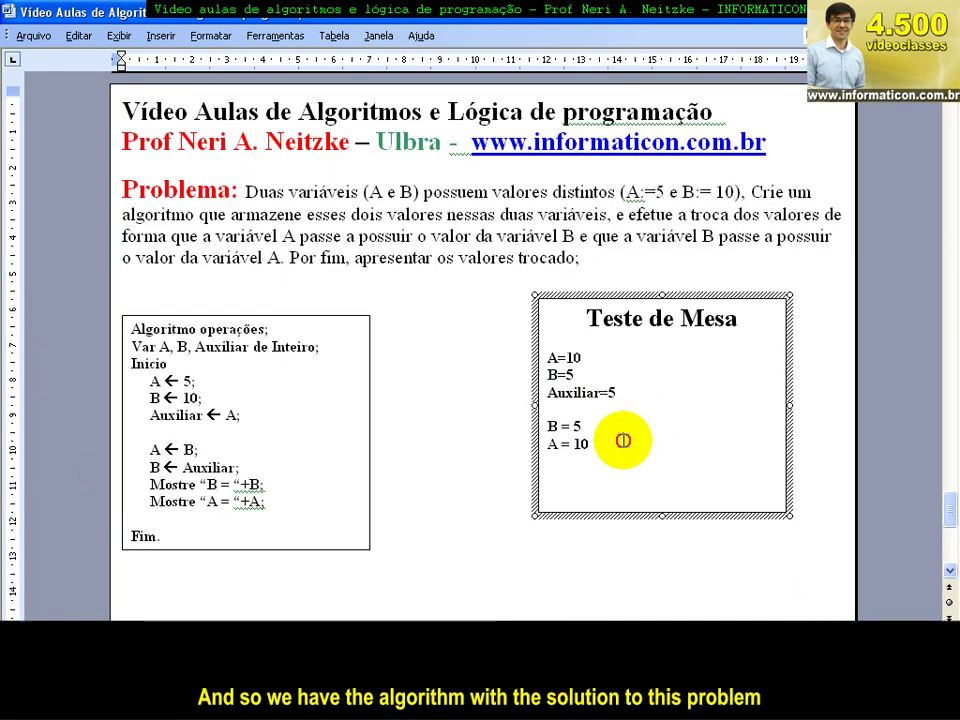
pyautogui.click(620, 446)
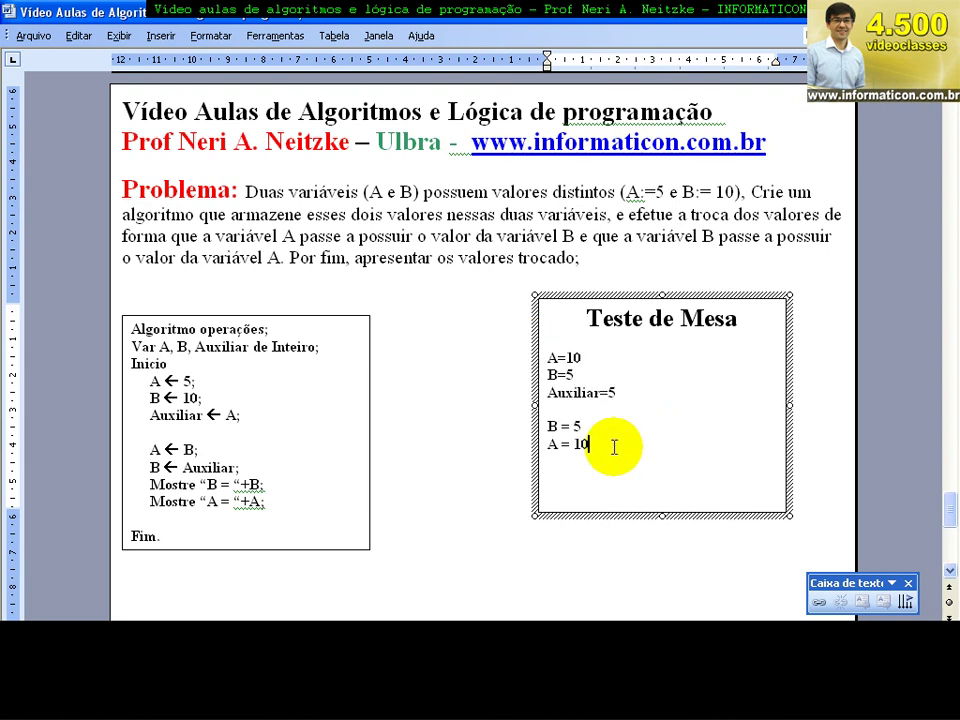